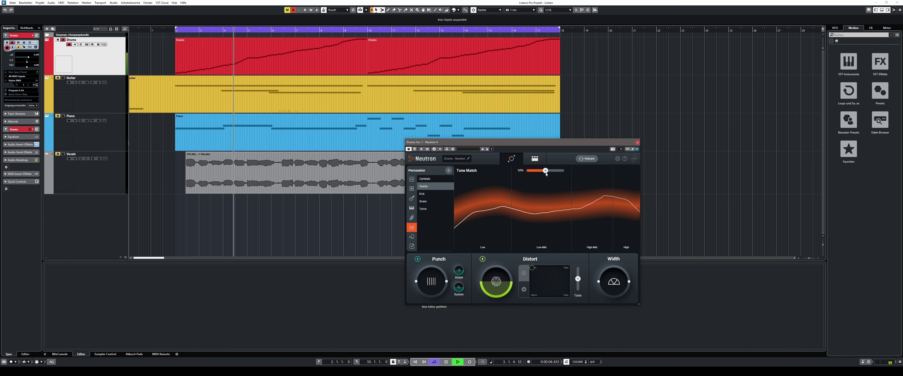
# - Audition the drums' Tone Match at 100% and 0%, returning it to 50%
pyautogui.moveTo(553, 172); pyautogui.dragTo(565, 172)
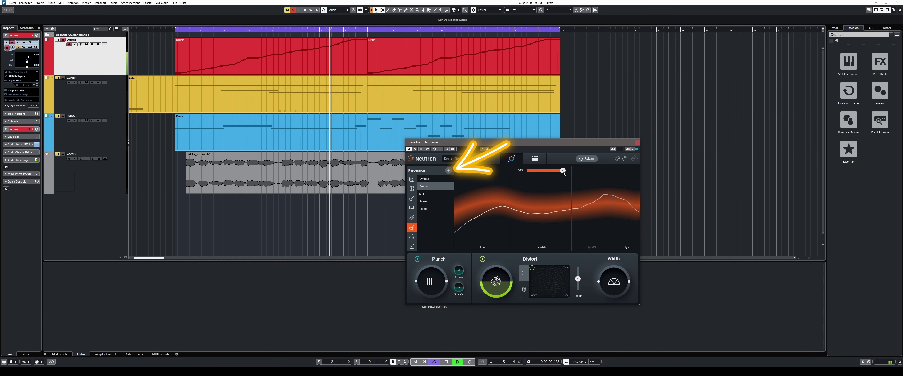
pyautogui.moveTo(564, 173); pyautogui.dragTo(528, 173)
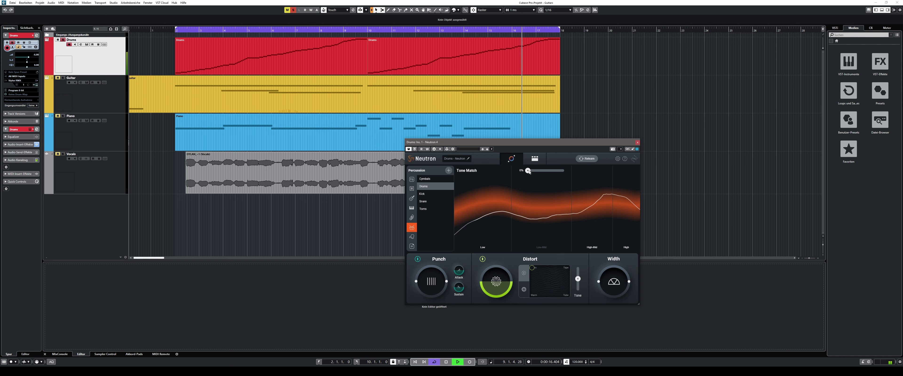
pyautogui.moveTo(529, 171); pyautogui.dragTo(541, 172)
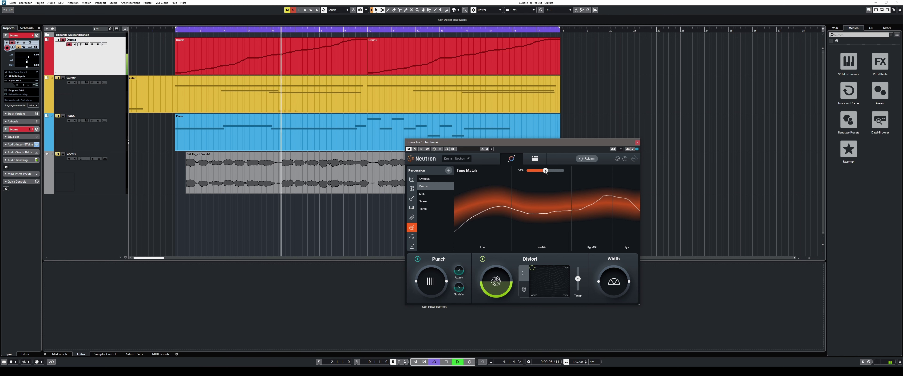
# - Try out the drums' Punch amount, leave it slightly raised with a slightly increased Width, and close the plug-in window
pyautogui.moveTo(440, 281)
pyautogui.mouseDown()
pyautogui.moveTo(439, 260)
pyautogui.moveTo(441, 290)
pyautogui.mouseUp()
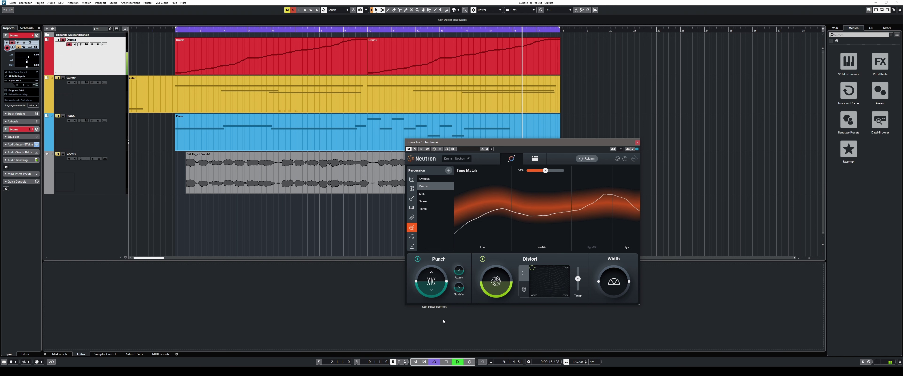
pyautogui.doubleClick(443, 281)
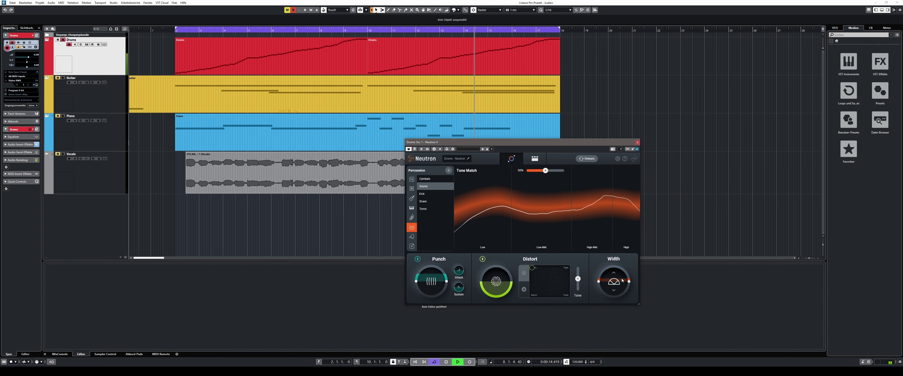
pyautogui.click(638, 143)
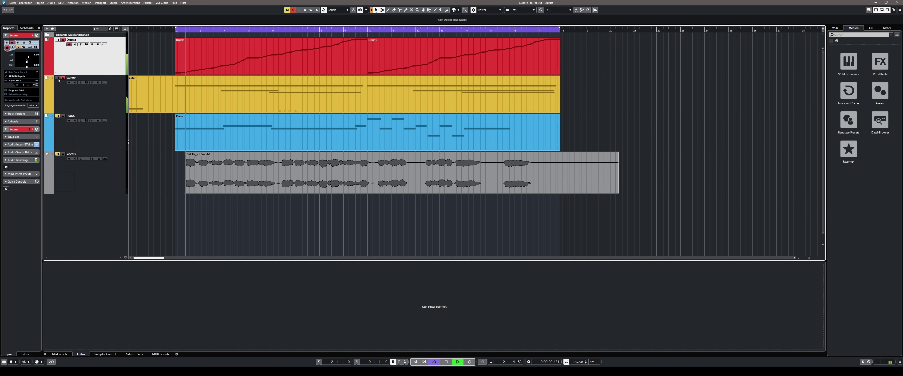
# - Insert Neutron 4 as the first effect on the Guitar channel and show its Assistant view with the guitar analysis
pyautogui.click(103, 100)
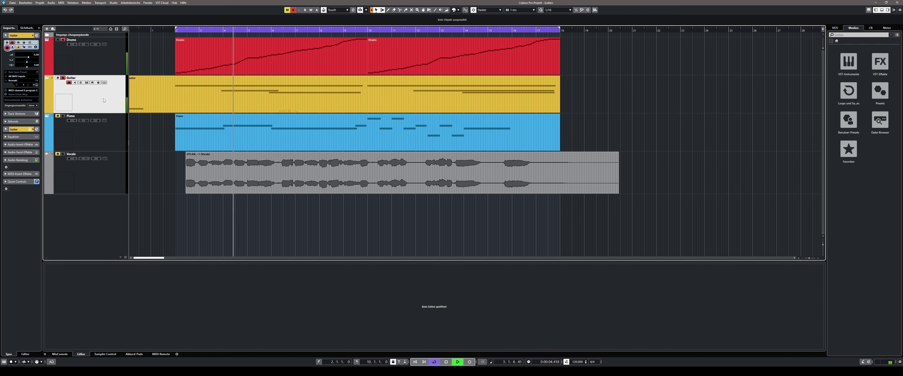
pyautogui.press('F3')
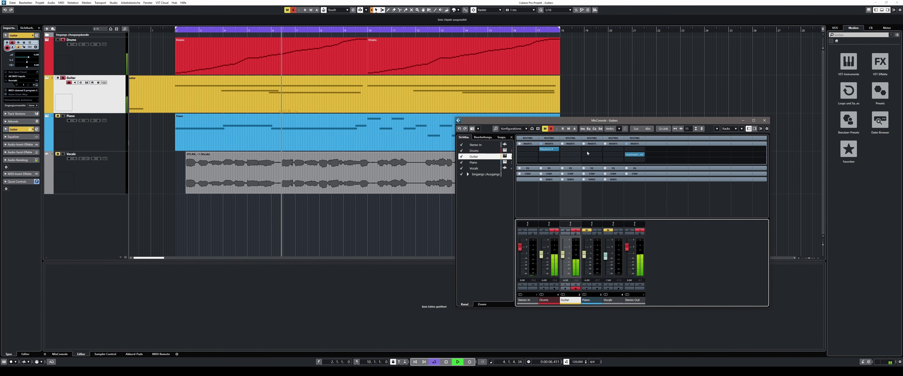
pyautogui.click(579, 150)
pyautogui.write('neutron')
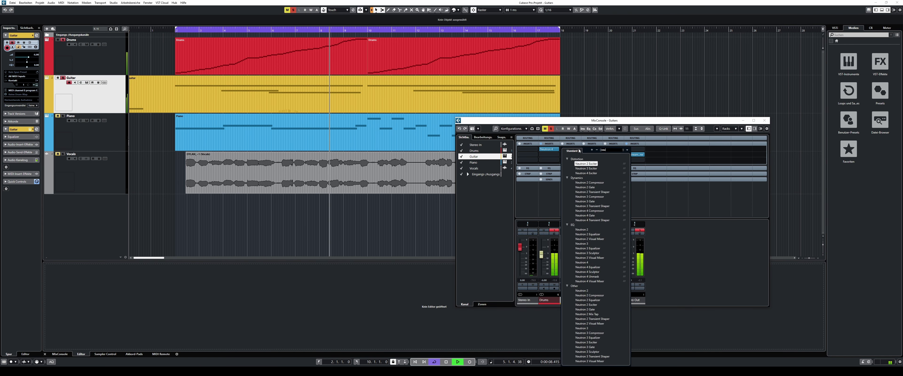
pyautogui.click(586, 264)
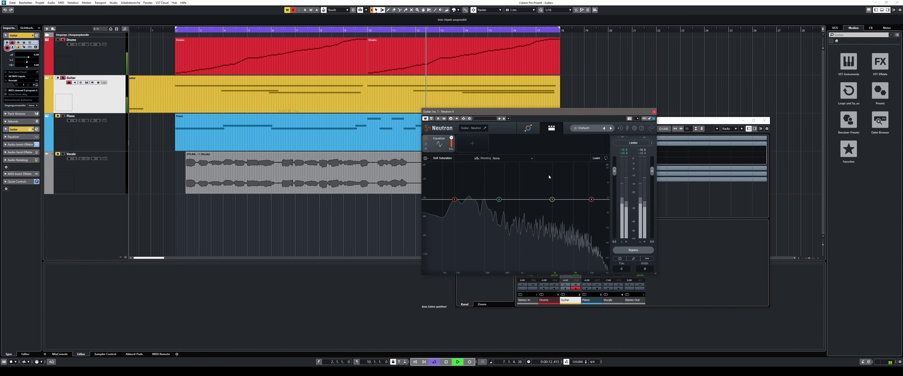
pyautogui.click(528, 129)
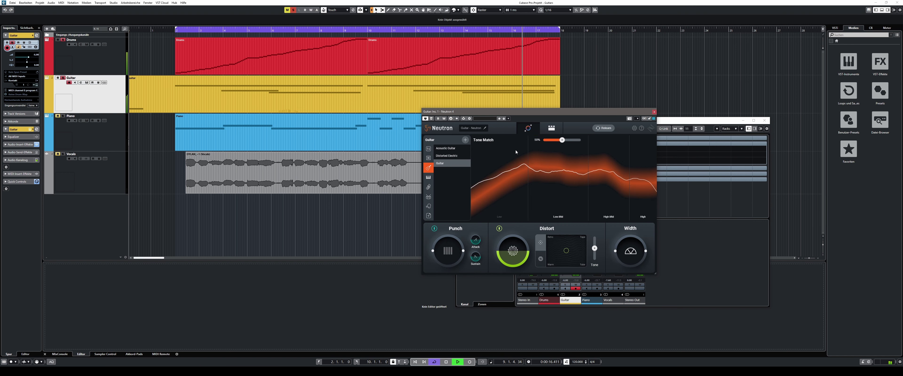
# - Audition the guitar's Tone Match at 100% and 0%, returning it to 50%
pyautogui.moveTo(567, 140); pyautogui.dragTo(579, 141)
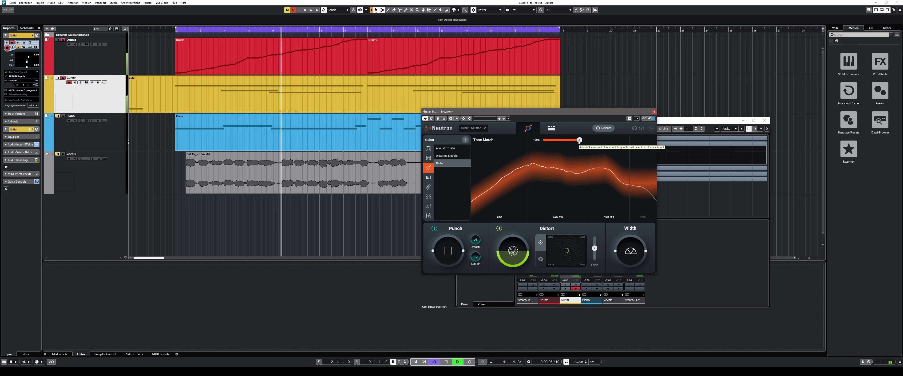
pyautogui.moveTo(580, 141); pyautogui.dragTo(545, 142)
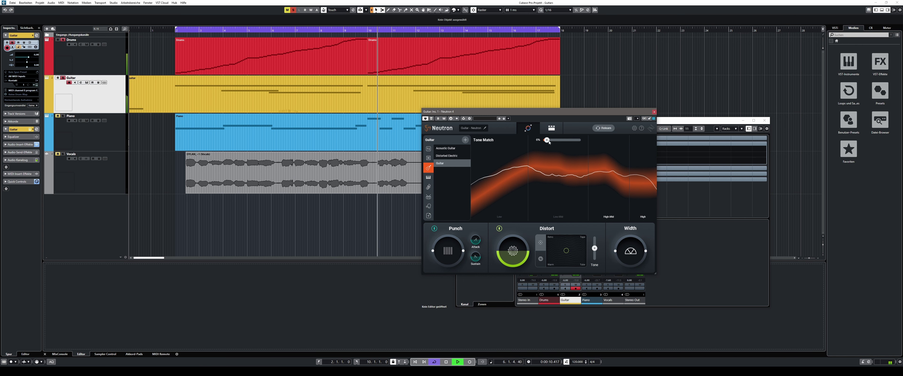
pyautogui.moveTo(544, 141); pyautogui.dragTo(563, 143)
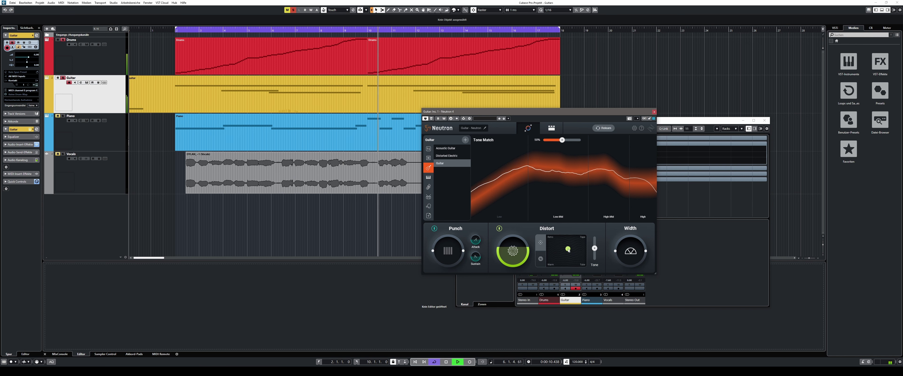
# - Audition both Distort modes on the guitar, return to the first mode and place its node near the pad's upper-right corner
pyautogui.moveTo(568, 249); pyautogui.dragTo(577, 243)
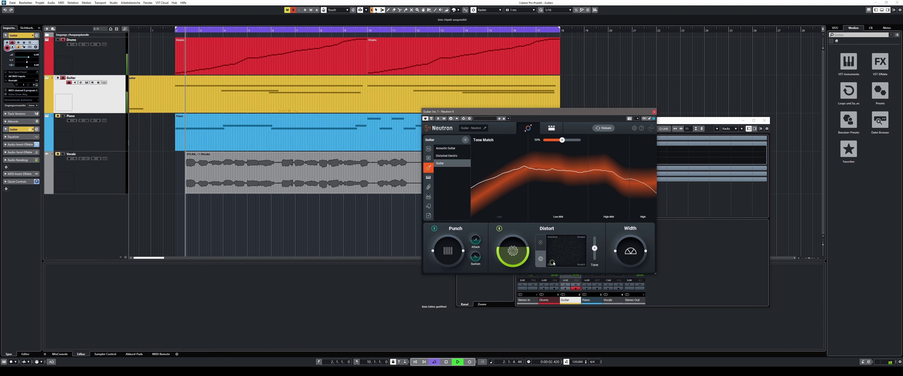
pyautogui.moveTo(561, 258); pyautogui.dragTo(580, 258)
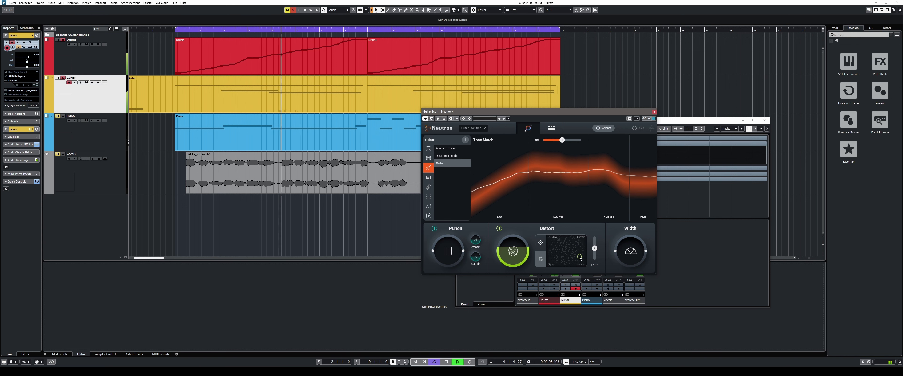
pyautogui.click(541, 243)
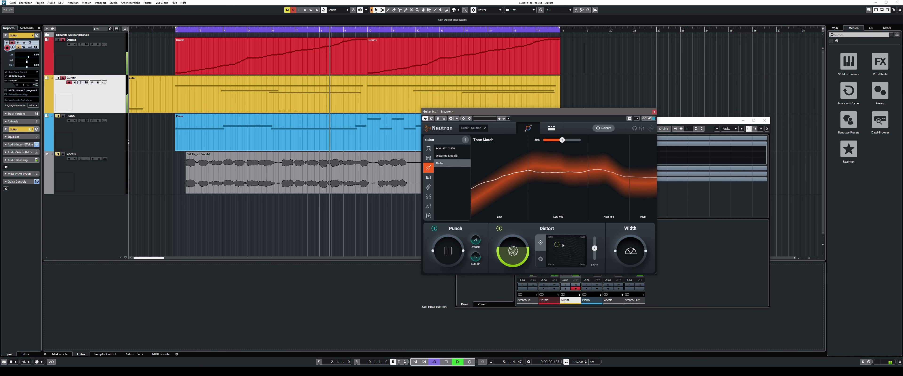
pyautogui.moveTo(563, 245)
pyautogui.mouseDown()
pyautogui.moveTo(575, 256)
pyautogui.moveTo(578, 245)
pyautogui.mouseUp()
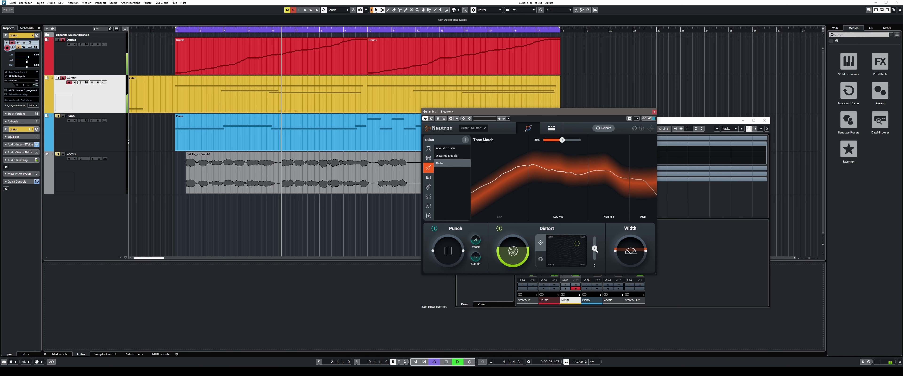
# - Audition the guitar's Distort amount, and close the Neutron and MixConsole windows
pyautogui.moveTo(597, 251)
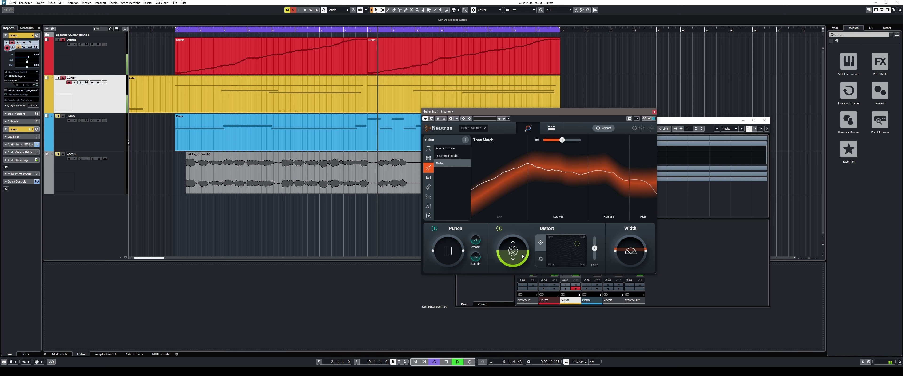
pyautogui.moveTo(522, 257); pyautogui.dragTo(523, 246)
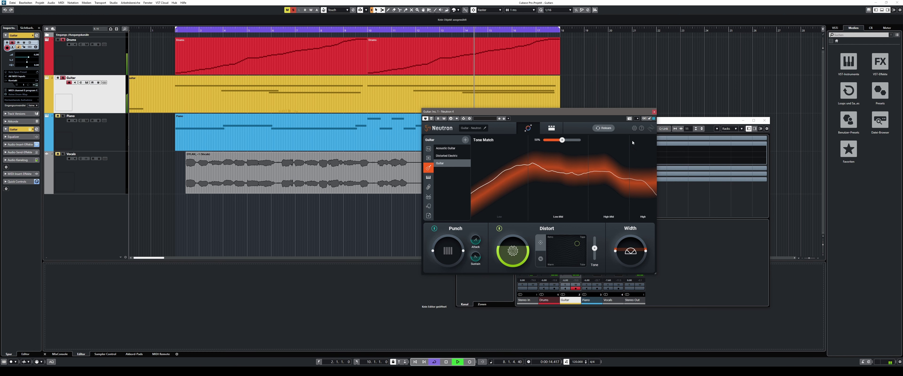
pyautogui.click(654, 112)
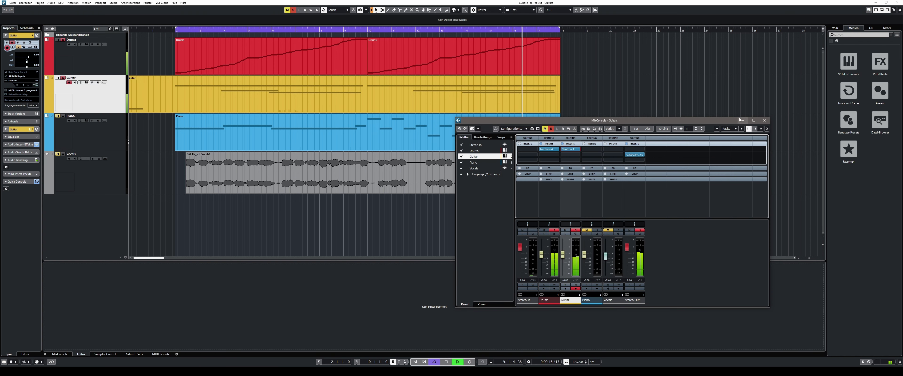
pyautogui.press('F3')
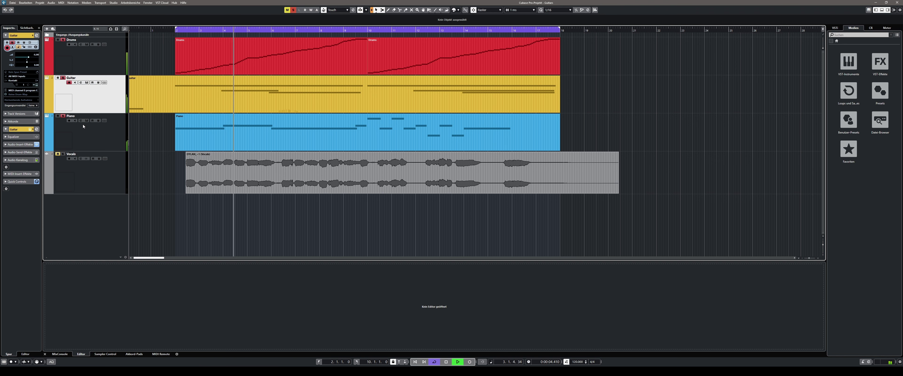
# - Insert Neutron 4 as the first effect on the Piano channel, run its Assistant view analysis and move the plug-in window clear
pyautogui.click(125, 140)
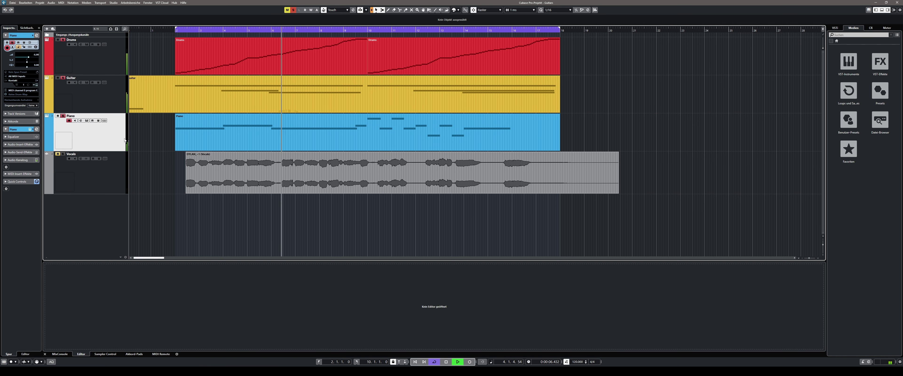
pyautogui.press('F3')
pyautogui.click(600, 150)
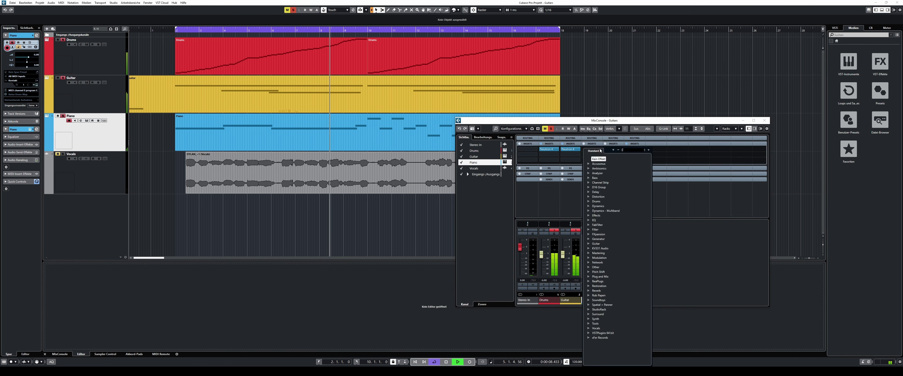
pyautogui.write('neu')
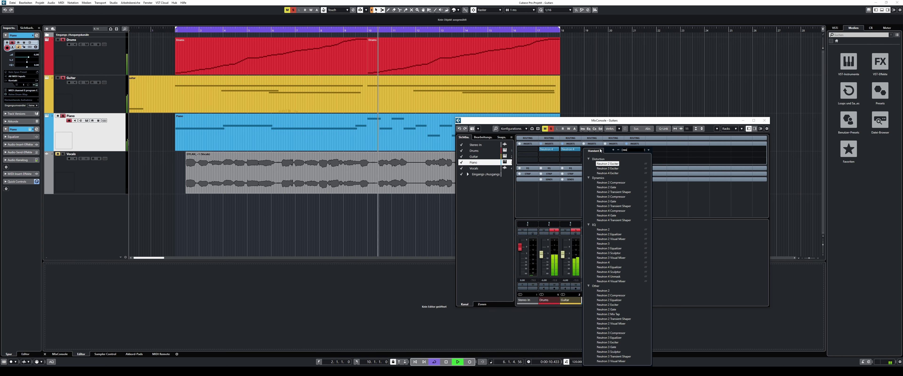
pyautogui.write('tron')
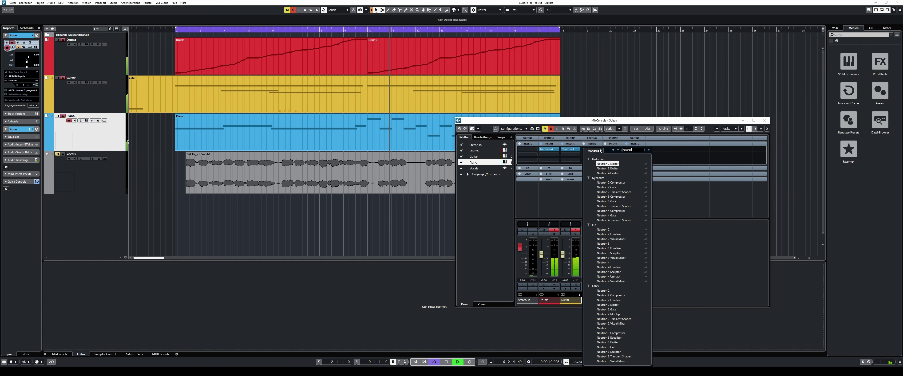
pyautogui.click(611, 235)
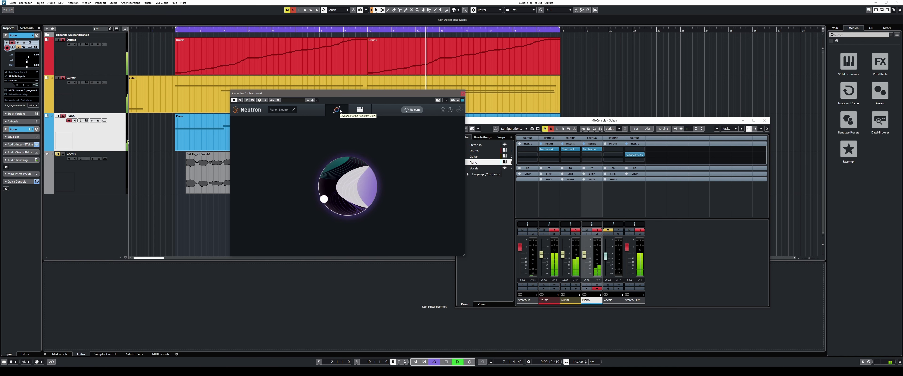
pyautogui.click(337, 111)
pyautogui.moveTo(360, 94); pyautogui.dragTo(494, 98)
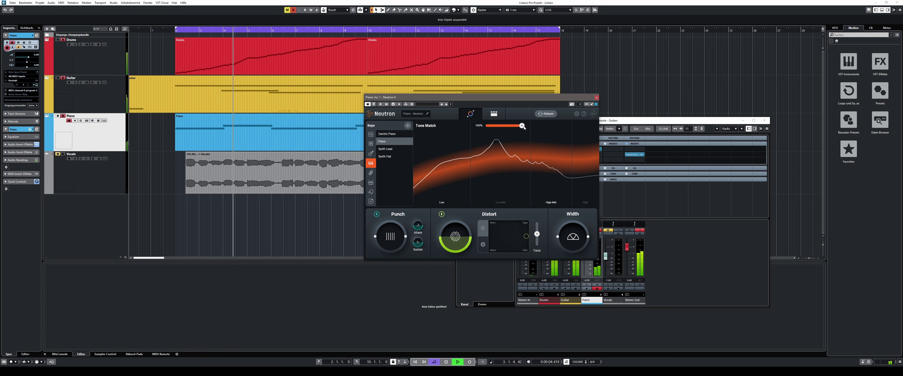
# - Set the piano's Tone Match to 100%, auditioning it with Drums and Guitar muted and unmuted, and close the plug-in window
pyautogui.moveTo(505, 127); pyautogui.dragTo(522, 127)
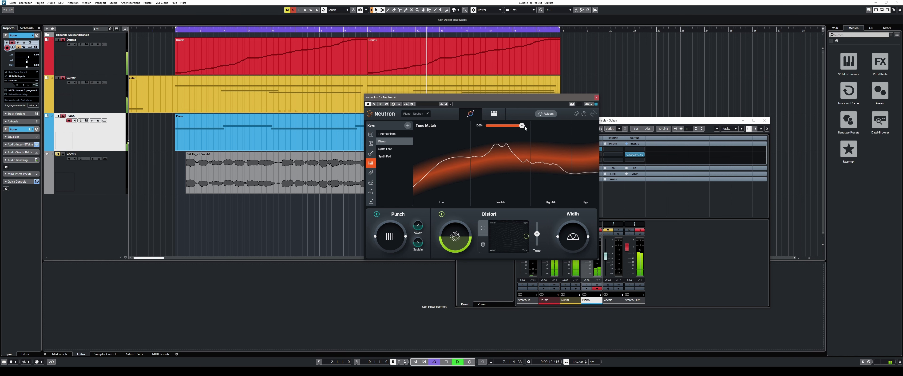
pyautogui.click(58, 83)
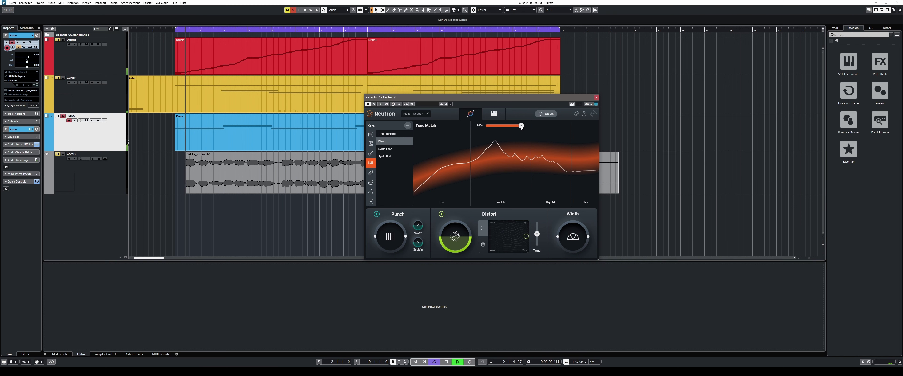
pyautogui.moveTo(522, 126)
pyautogui.mouseDown()
pyautogui.moveTo(487, 125)
pyautogui.moveTo(522, 126)
pyautogui.mouseUp()
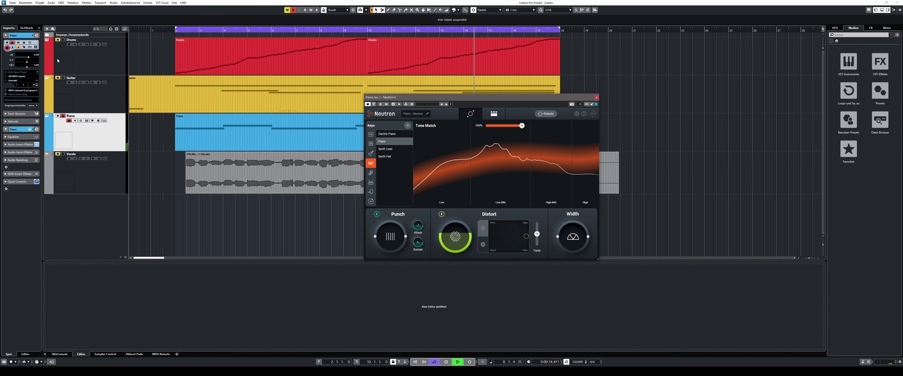
pyautogui.click(57, 40)
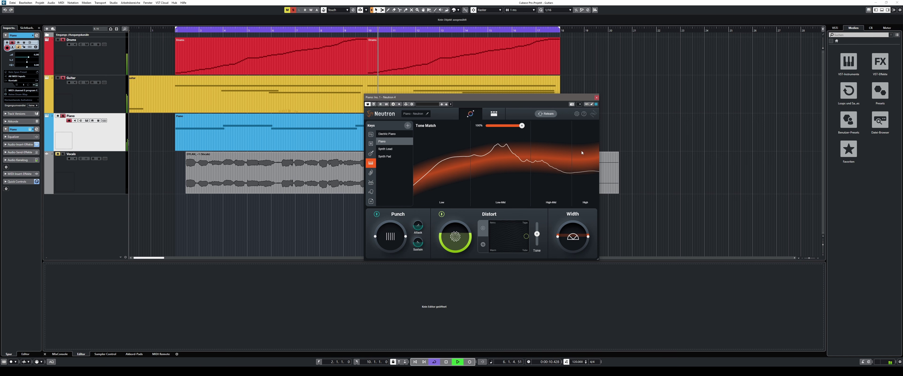
pyautogui.click(597, 98)
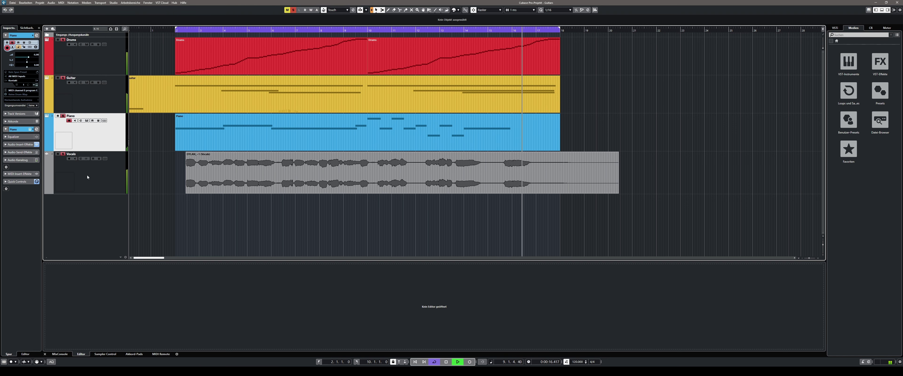
# - Insert Neutron 4 as the first effect on the Vocals channel and run its Assistant view analysis
pyautogui.click(118, 182)
pyautogui.press('F3')
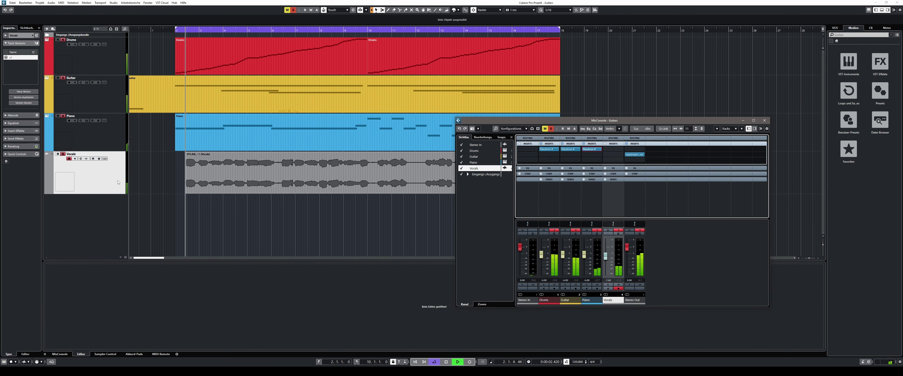
pyautogui.click(614, 150)
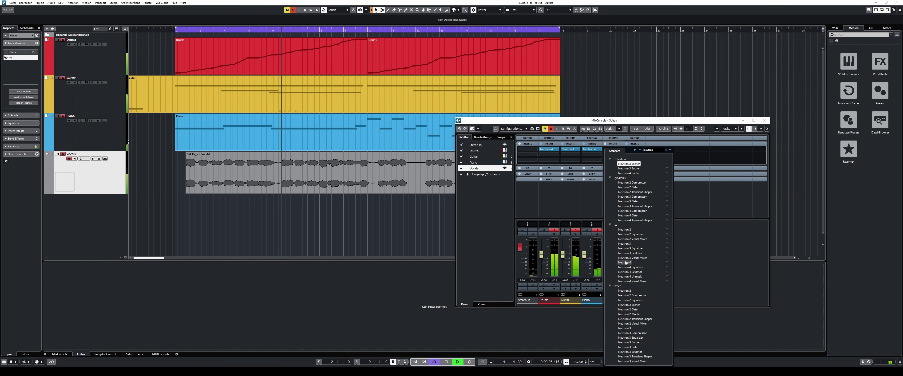
pyautogui.click(627, 263)
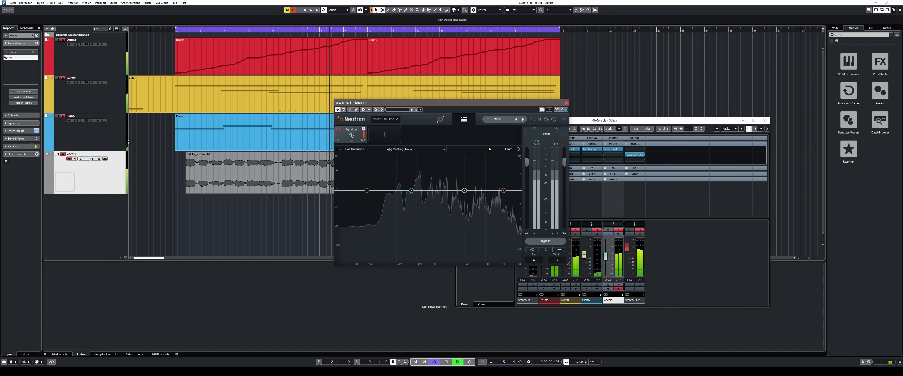
pyautogui.click(443, 120)
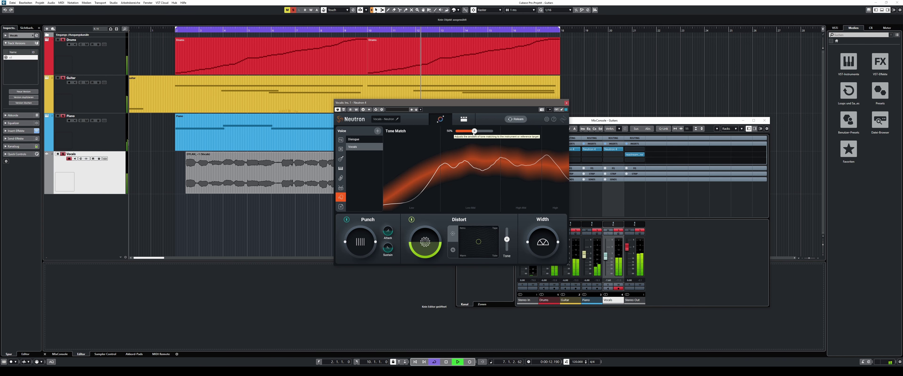
# - Audition the vocals' Tone Match from its minimum up to 100% and return it to 50%
pyautogui.moveTo(474, 131); pyautogui.dragTo(448, 134)
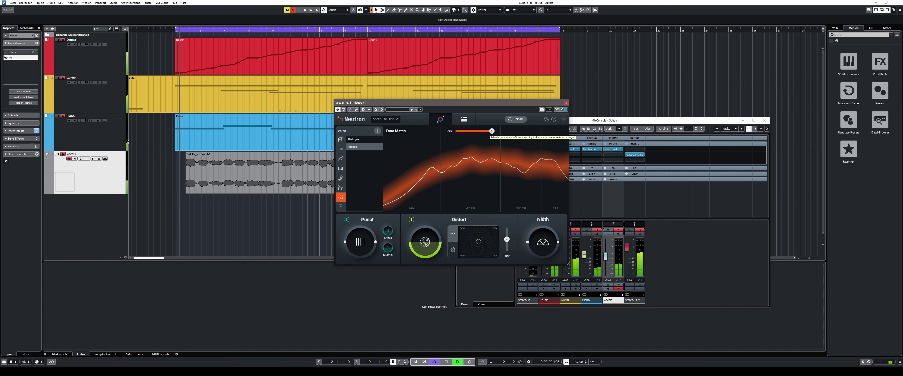
pyautogui.moveTo(492, 131); pyautogui.dragTo(486, 132)
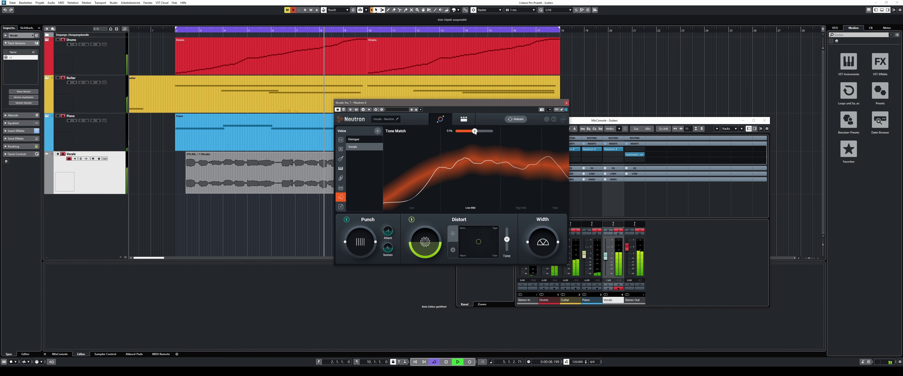
pyautogui.moveTo(475, 133); pyautogui.dragTo(474, 132)
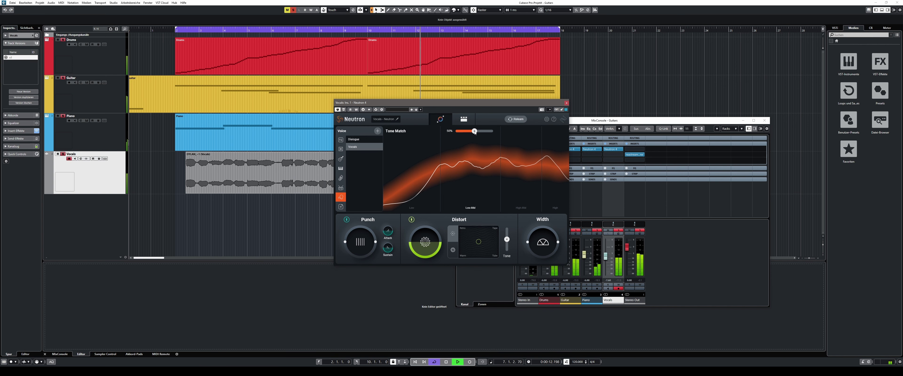
# - Close the Neutron window and lower the Vocals channel's fader slightly
pyautogui.click(567, 103)
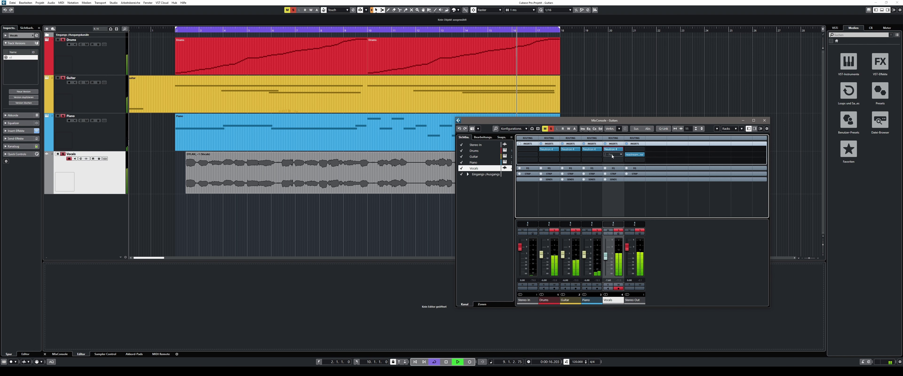
pyautogui.click(606, 258)
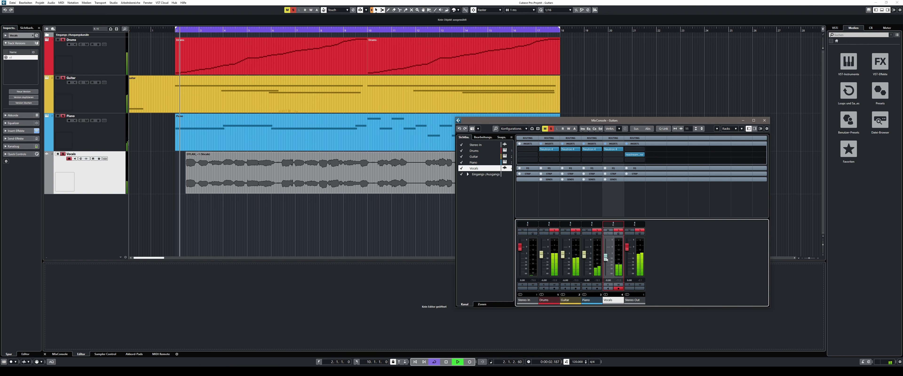
pyautogui.moveTo(606, 258); pyautogui.dragTo(606, 259)
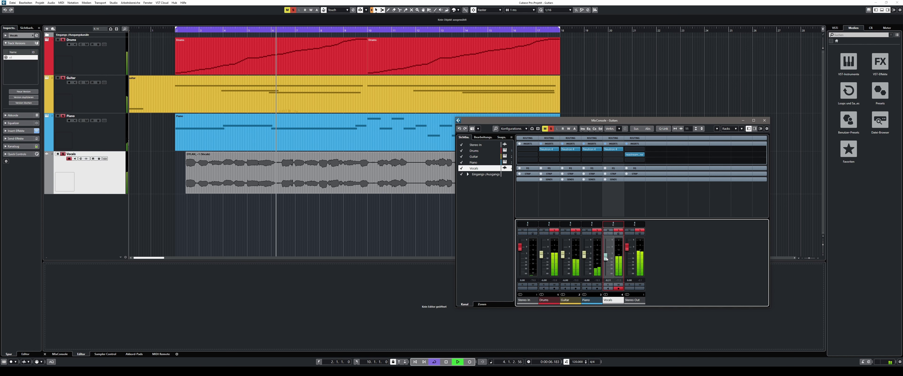
# - Insert Nectar 3 as the second effect on the Vocals channel
pyautogui.click(622, 155)
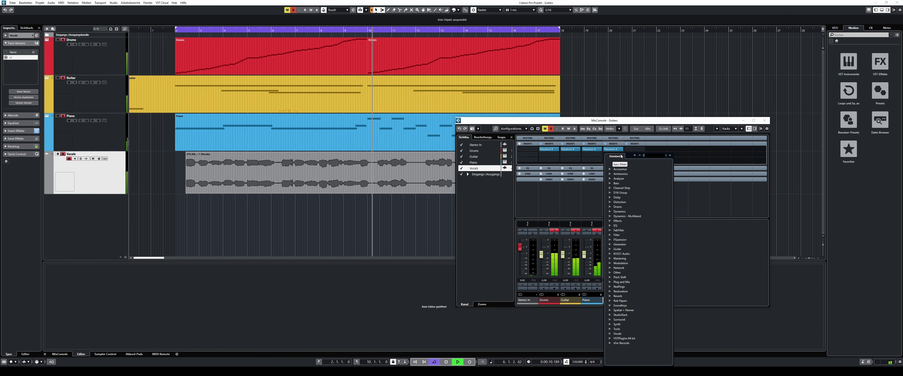
pyautogui.write('nectra')
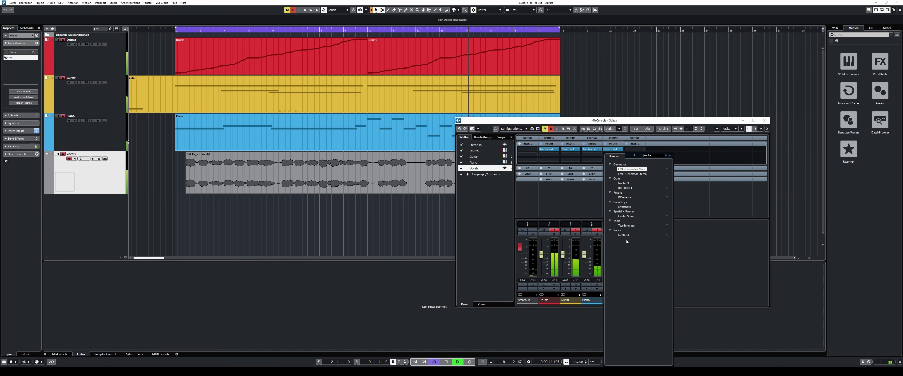
pyautogui.click(627, 236)
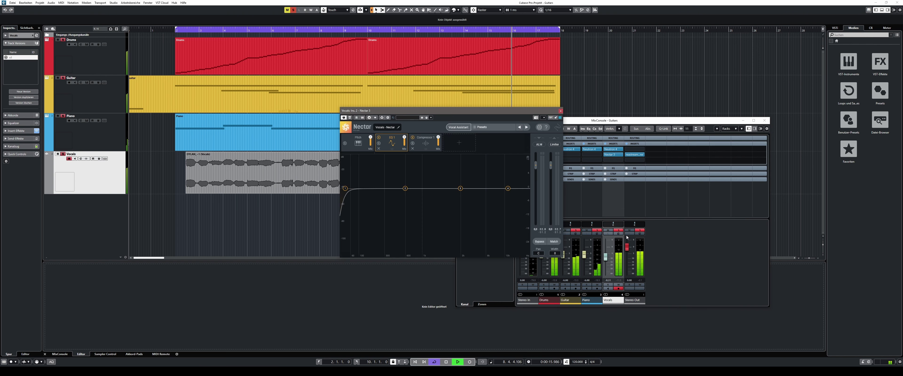
# - Run Nectar's Vocal Assistant in Assist mode with the Modern vibe and Moderate intensity, and accept its suggestion
pyautogui.click(459, 127)
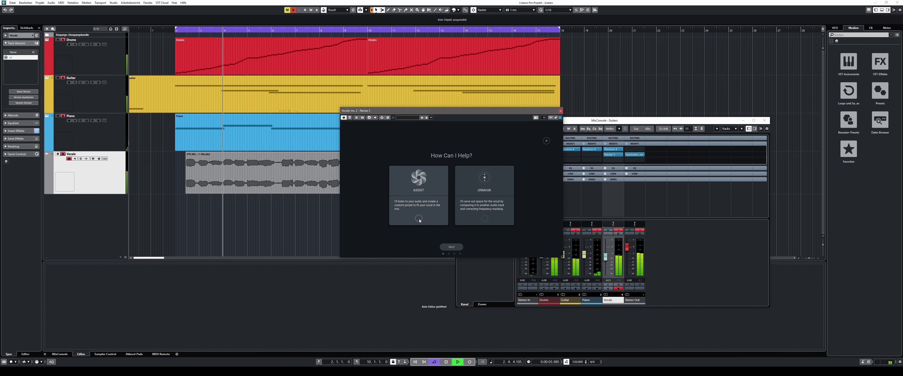
pyautogui.click(452, 247)
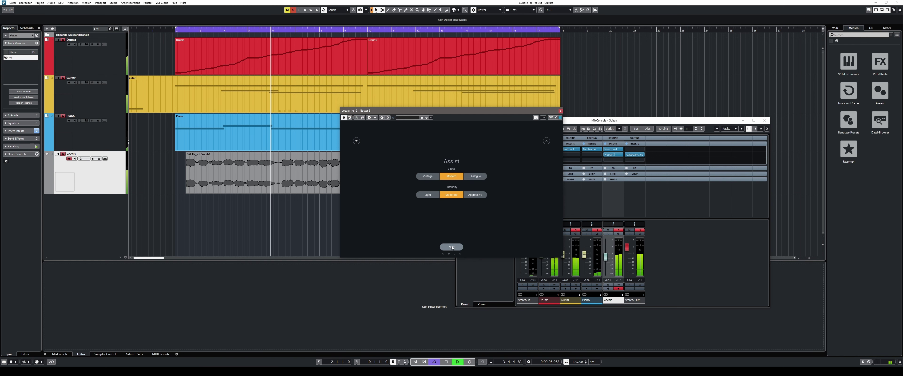
pyautogui.click(451, 247)
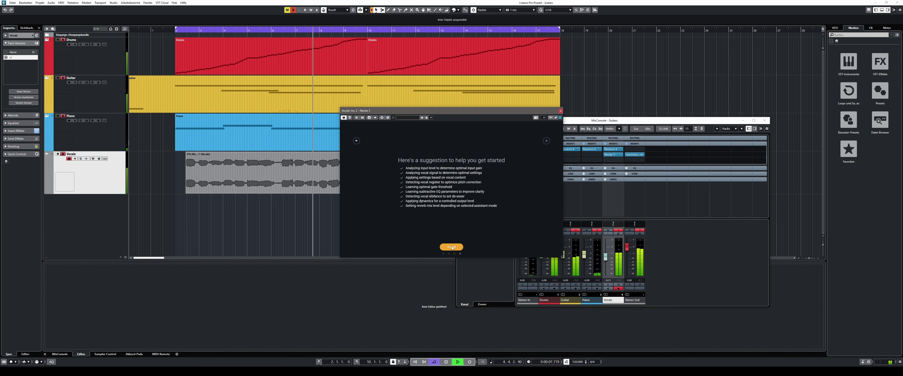
pyautogui.click(452, 247)
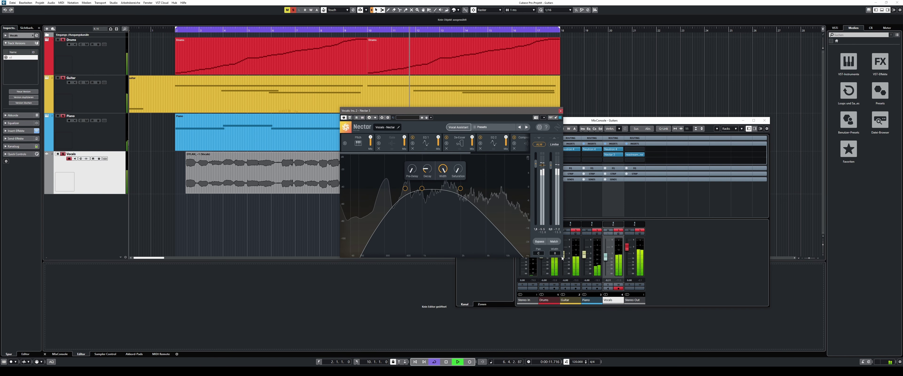
# - Enlarge the Nectar window, adjust the Reverb module's mix amount by ear and close the plug-in
pyautogui.moveTo(563, 258); pyautogui.dragTo(643, 277)
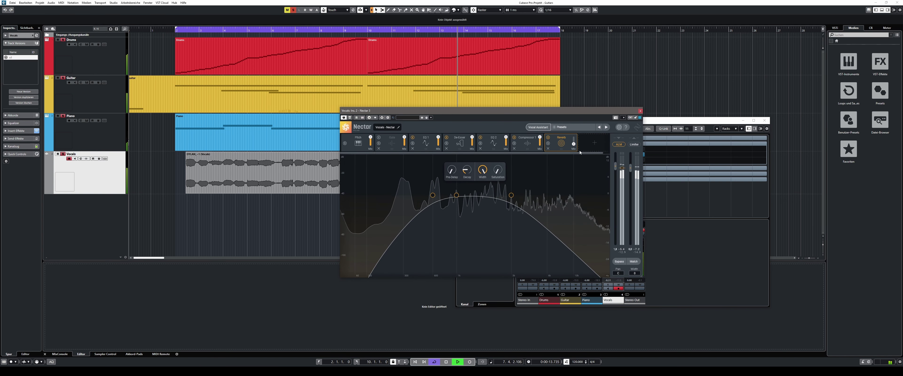
pyautogui.moveTo(574, 143)
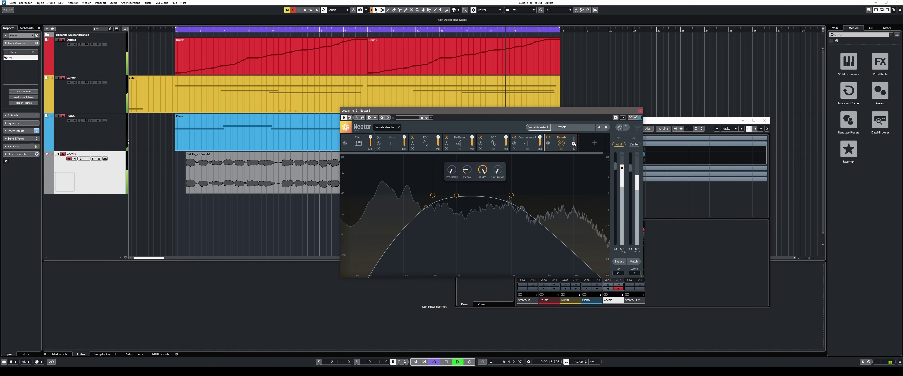
pyautogui.moveTo(574, 144); pyautogui.dragTo(573, 172)
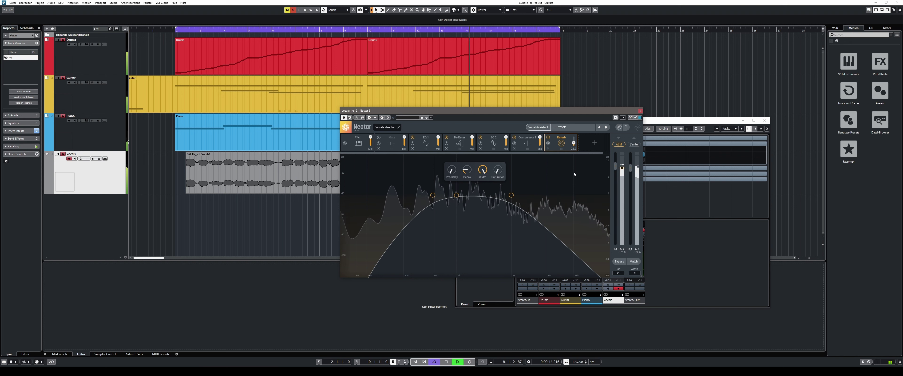
pyautogui.click(640, 111)
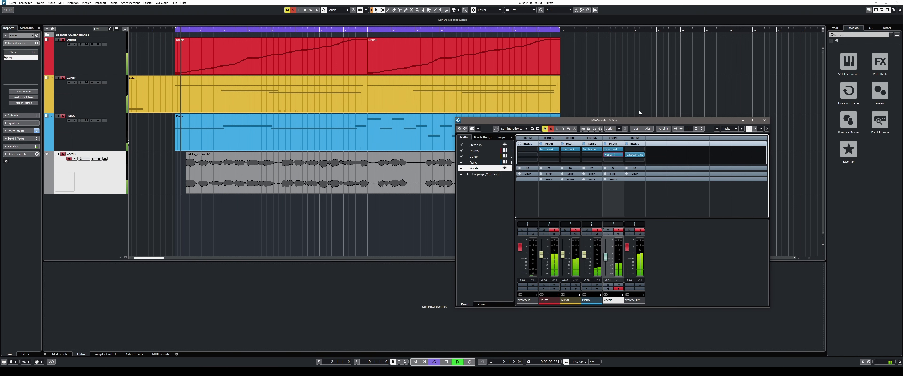
# - Insert Ozone 9 as the first effect on the Stereo Out channel
pyautogui.click(632, 150)
pyautogui.write('ozo')
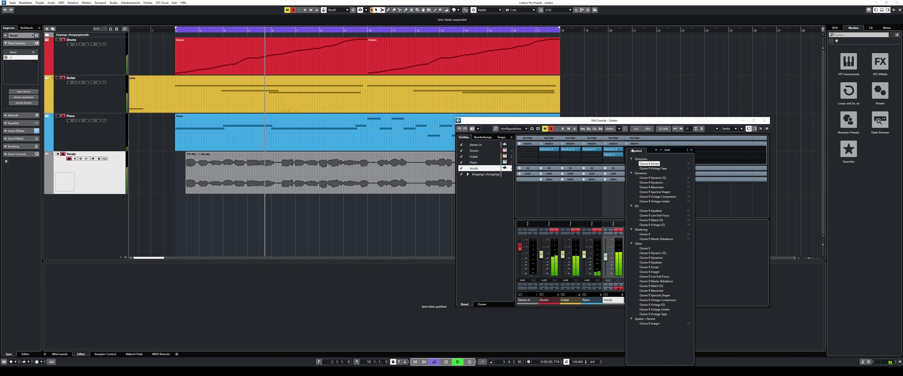
pyautogui.write('ne')
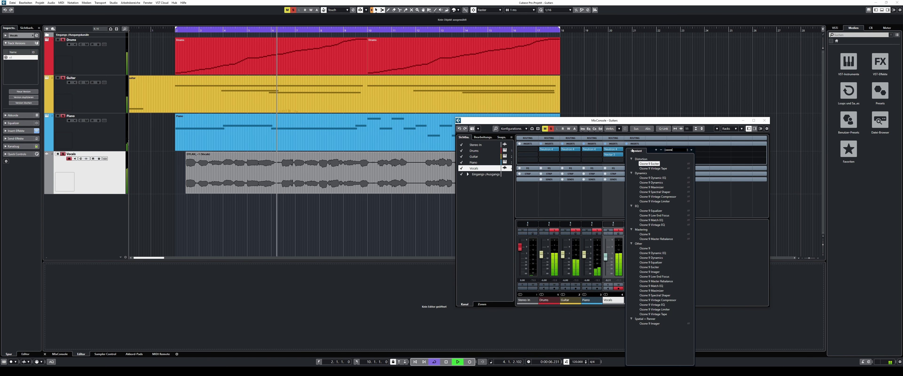
pyautogui.click(655, 236)
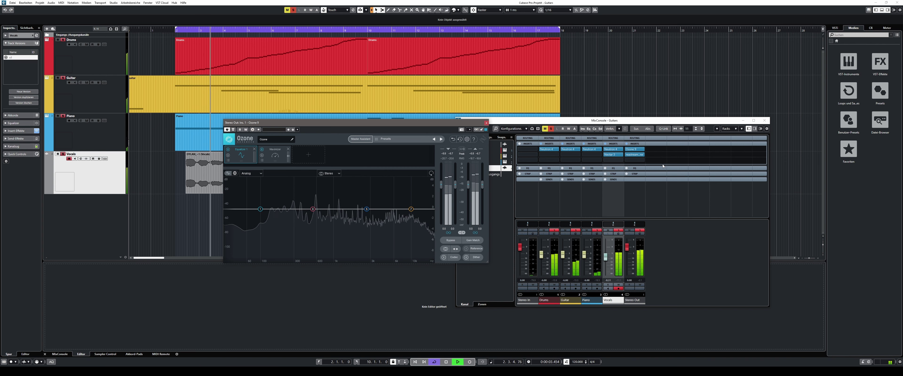
# - Add Neutron 4 Visual Mixer to the Stereo Out channel and move it ahead of Ozone into the first insert slot
pyautogui.click(643, 162)
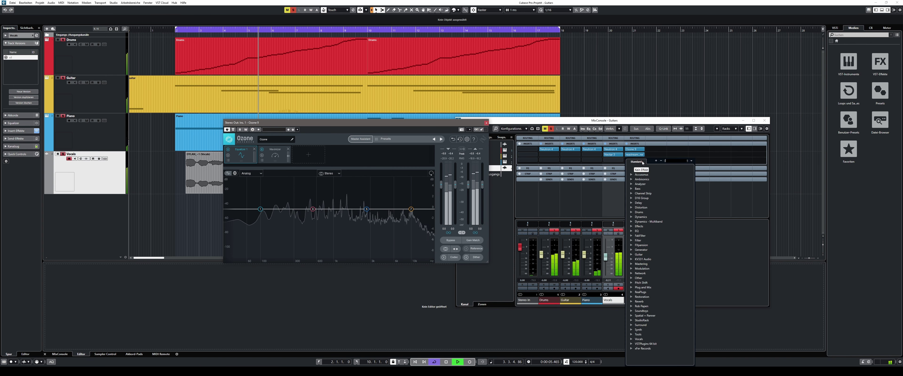
pyautogui.write('visual')
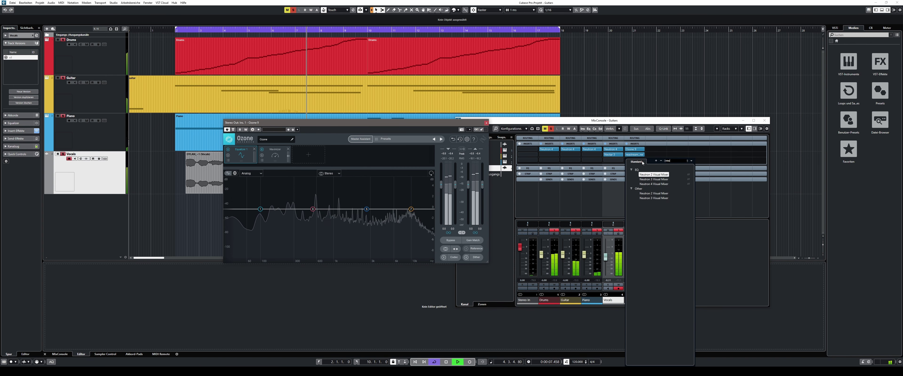
pyautogui.click(653, 184)
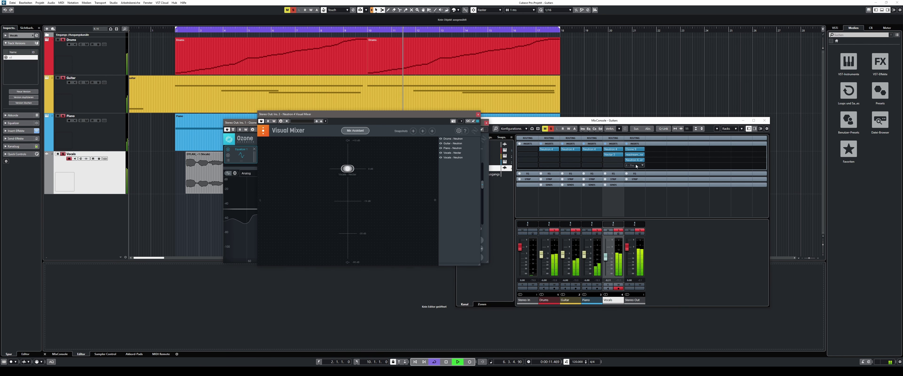
pyautogui.moveTo(637, 163); pyautogui.dragTo(635, 151)
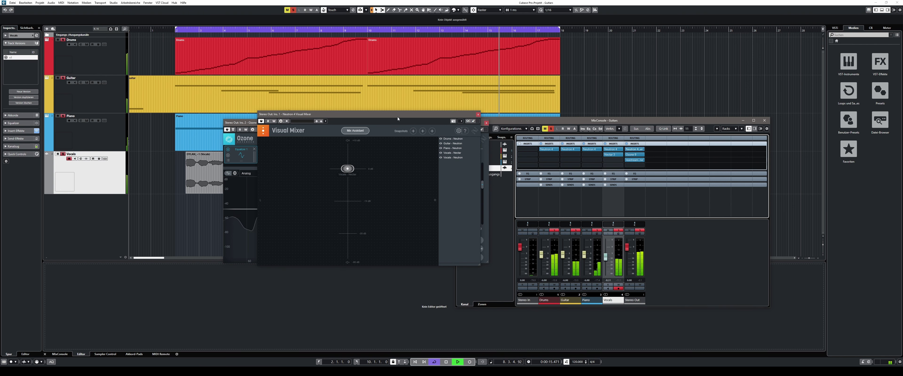
# - Reposition and enlarge the Visual Mixer window, and begin its Mix Assistant
pyautogui.moveTo(397, 117); pyautogui.dragTo(361, 116)
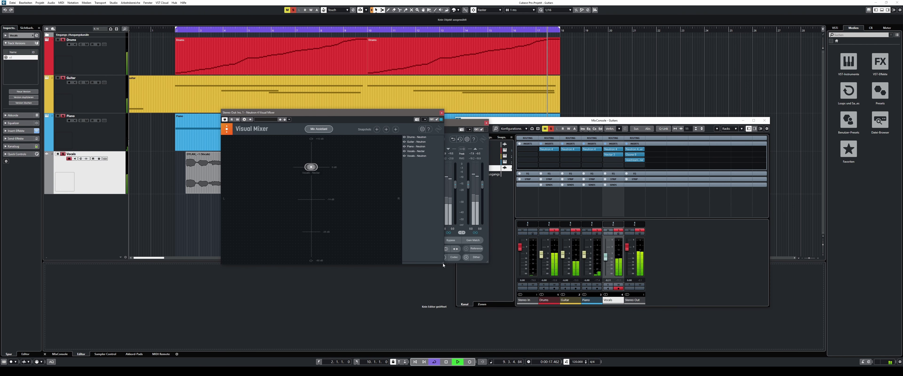
pyautogui.moveTo(443, 263); pyautogui.dragTo(510, 292)
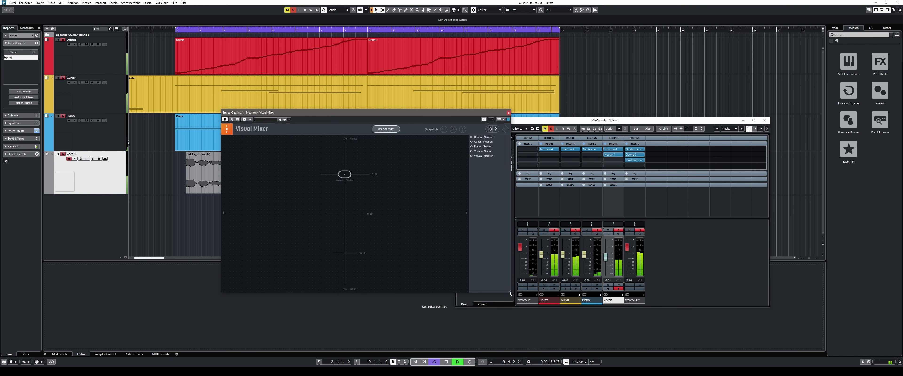
pyautogui.click(385, 129)
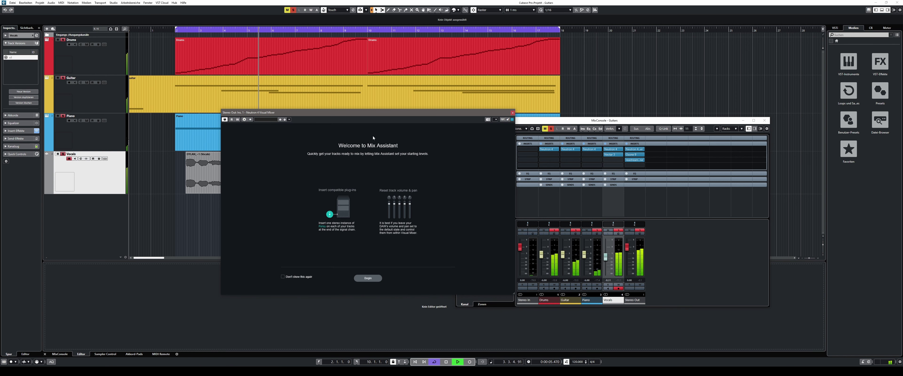
pyautogui.click(368, 279)
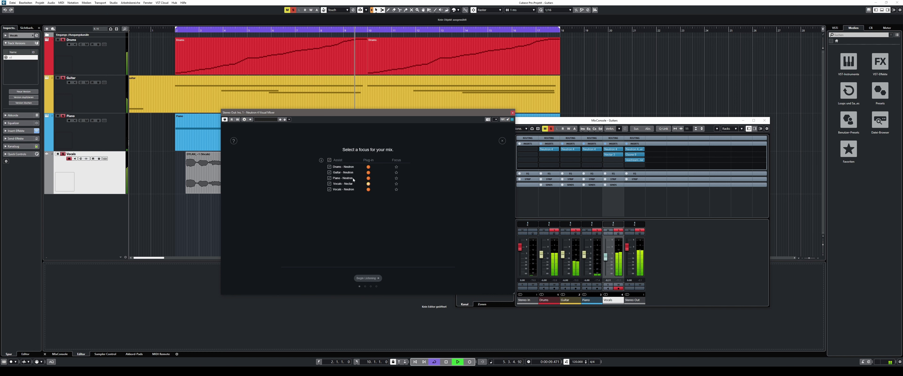
# - Mark the Vocals Nectar and Vocals Neutron instances as mix focus, and exclude the Vocals Nectar instance from the Mix Assistant
pyautogui.click(397, 185)
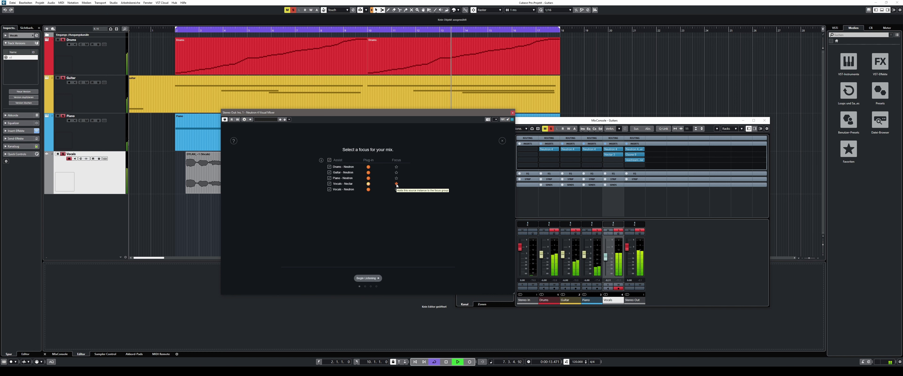
pyautogui.click(397, 190)
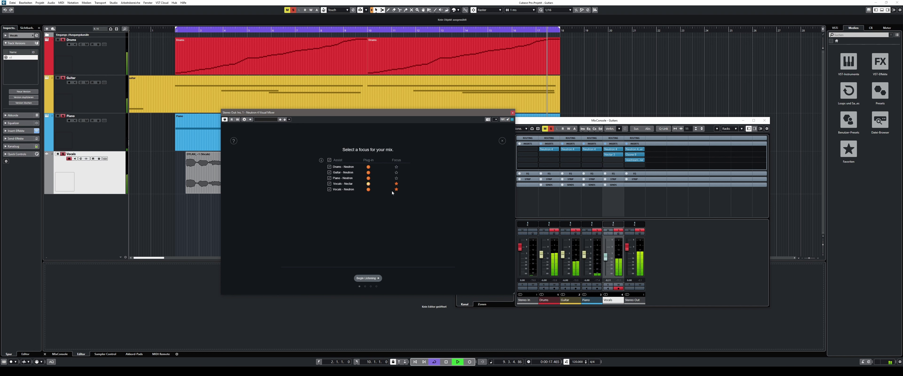
pyautogui.click(330, 184)
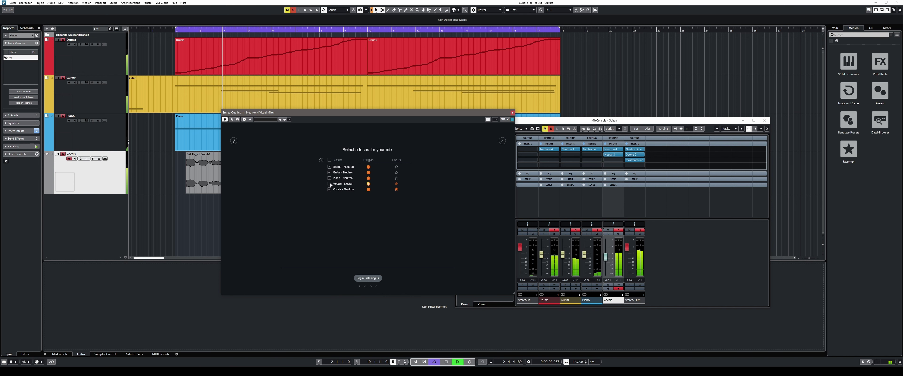
# - Run the Mix Assistant's listening pass with playback restarted from the beginning of the song, and proceed to the results
pyautogui.click(368, 279)
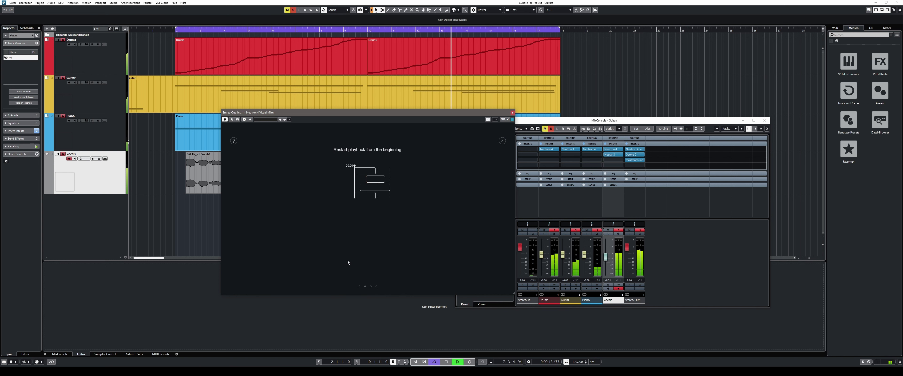
pyautogui.press('space')
pyautogui.press('KP_1')
pyautogui.press('space')
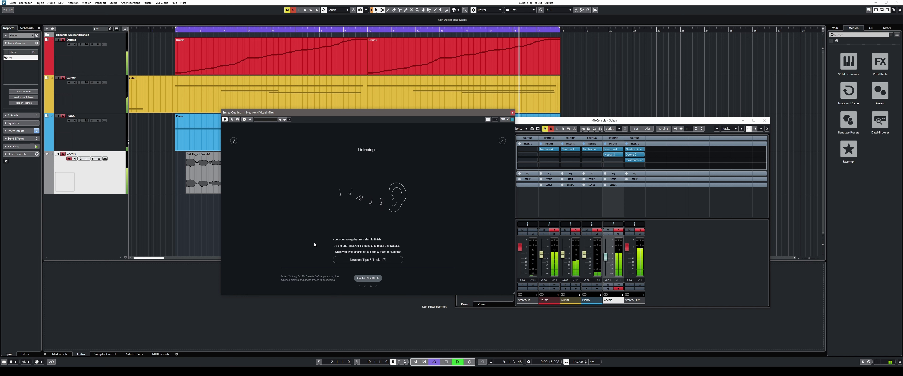
pyautogui.click(369, 278)
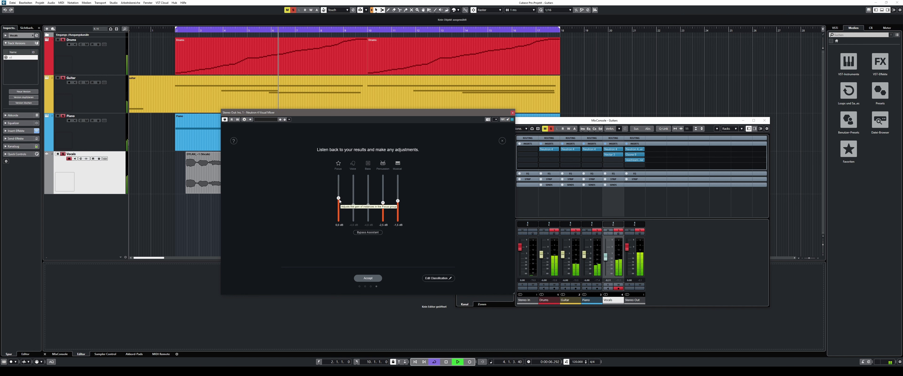
# - Audition the Focus group at its lowest level, set it to about 3.5 dB, and adjust the Percussion and Musical group levels
pyautogui.moveTo(338, 198); pyautogui.dragTo(339, 222)
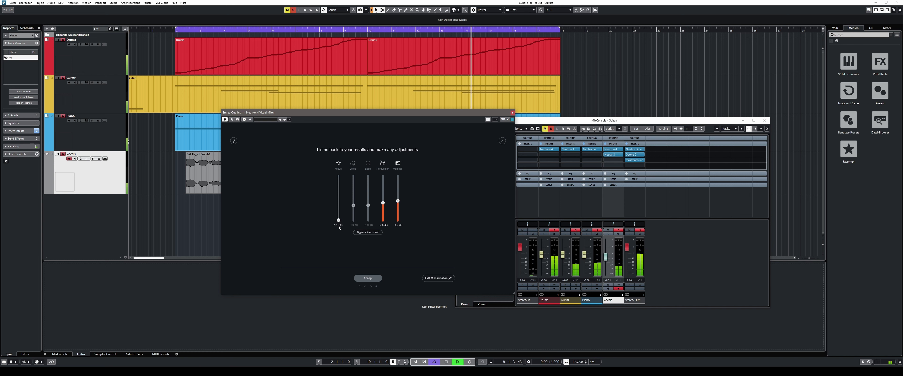
pyautogui.moveTo(339, 222); pyautogui.dragTo(337, 194)
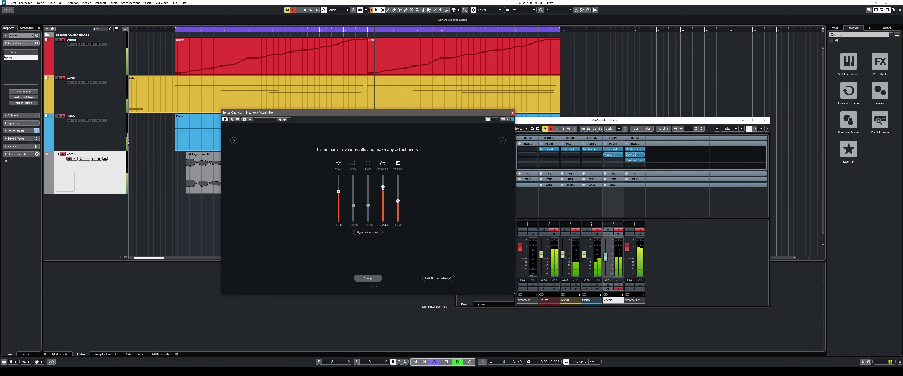
pyautogui.moveTo(382, 188); pyautogui.dragTo(399, 200)
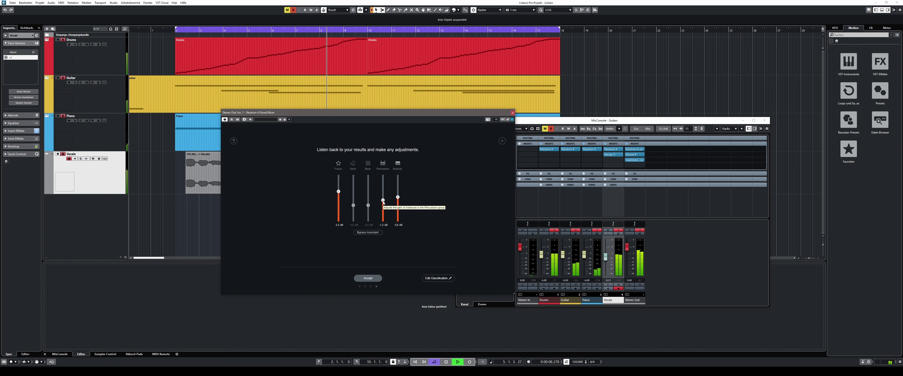
# - Compare the mix with the assistant bypassed, lower Percussion slightly and Focus to about 1.7 dB, and accept the result
pyautogui.click(374, 233)
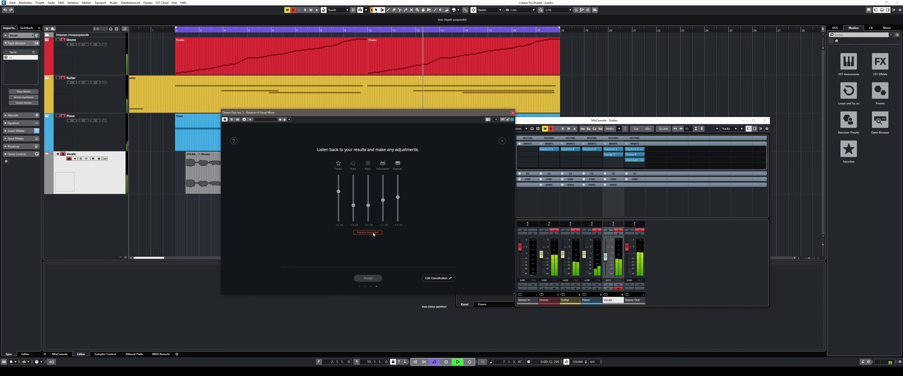
pyautogui.click(374, 233)
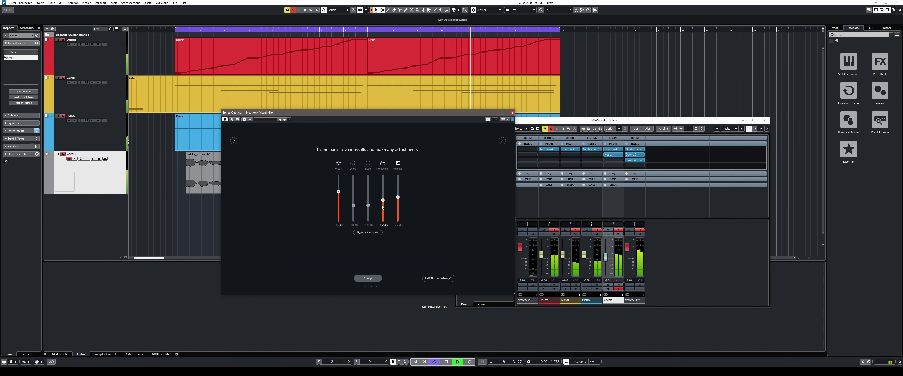
pyautogui.moveTo(384, 201); pyautogui.dragTo(384, 202)
pyautogui.moveTo(339, 193); pyautogui.dragTo(339, 196)
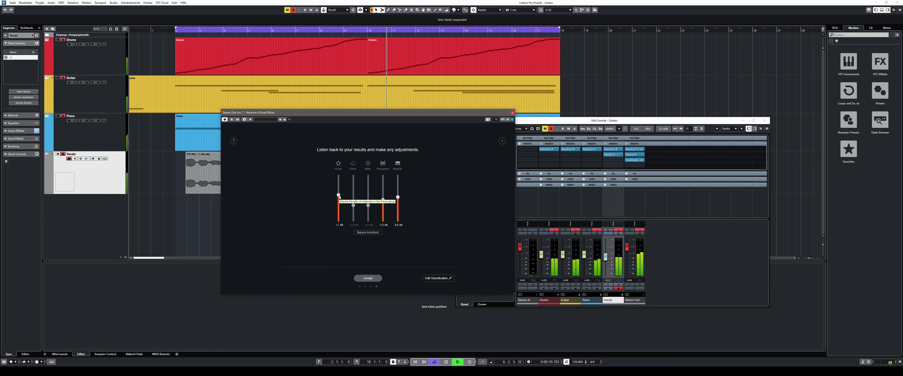
pyautogui.click(366, 279)
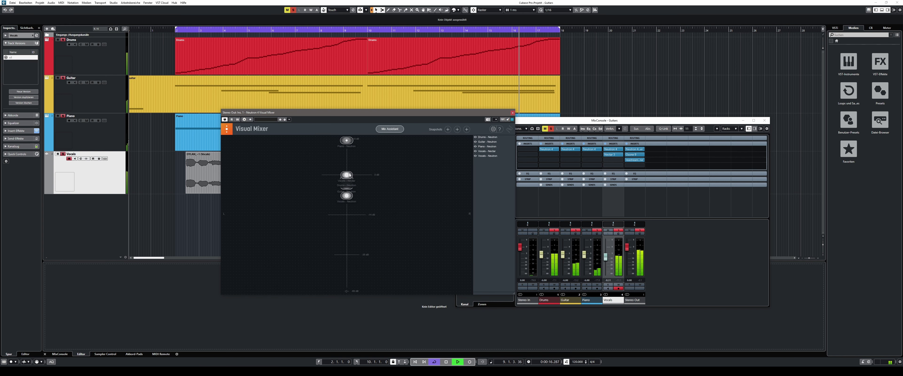
# - Raise the Vocals Nectar node to about 0.7 dB in the Visual Mixer and reposition the Vocals Neutron node
pyautogui.moveTo(351, 177); pyautogui.dragTo(358, 173)
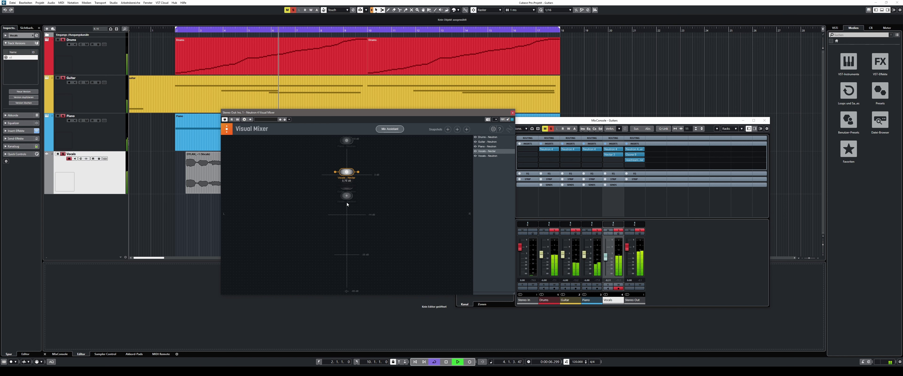
pyautogui.moveTo(346, 199); pyautogui.dragTo(347, 188)
pyautogui.moveTo(348, 164); pyautogui.dragTo(347, 196)
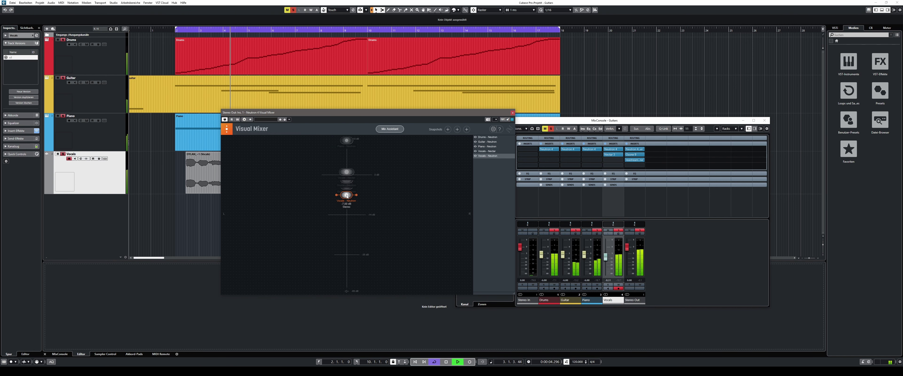
# - Fine-tune the level of the Guitar Neutron node in the Visual Mixer, keeping it centred in the stereo field
pyautogui.moveTo(347, 197)
pyautogui.mouseDown()
pyautogui.moveTo(472, 191)
pyautogui.moveTo(230, 188)
pyautogui.moveTo(344, 191)
pyautogui.mouseUp()
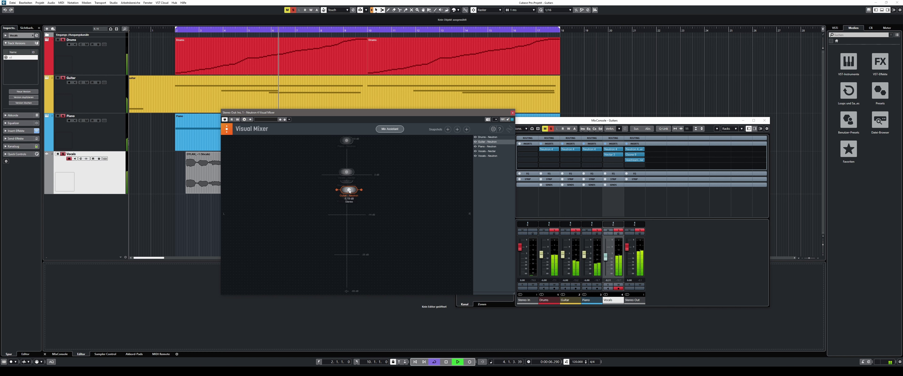
pyautogui.moveTo(348, 191); pyautogui.dragTo(347, 193)
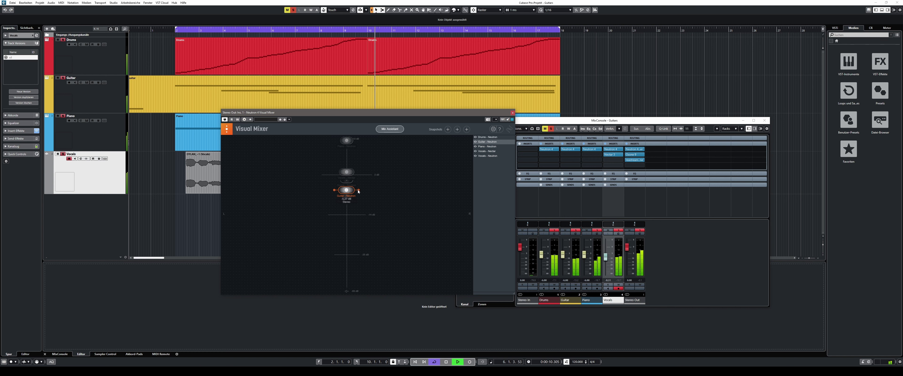
pyautogui.moveTo(346, 190); pyautogui.dragTo(347, 191)
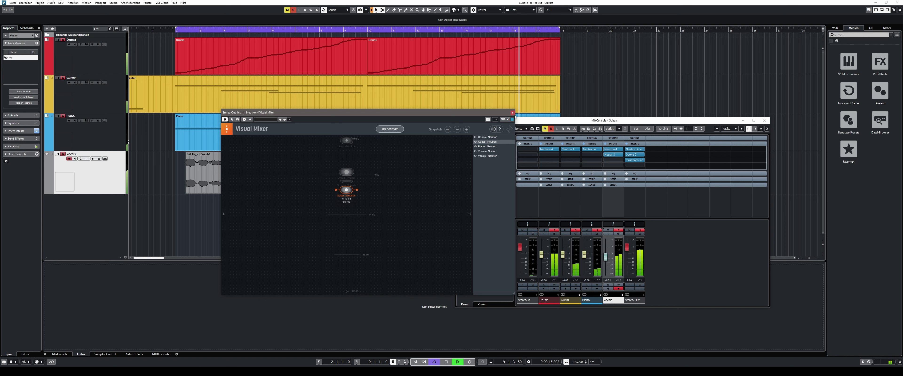
# - Run Ozone's Master Assistant on Stereo Out with Modern modules, Manual loudness, Medium intensity and Streaming destination, and accept its suggestion
pyautogui.click(635, 155)
pyautogui.click(634, 155)
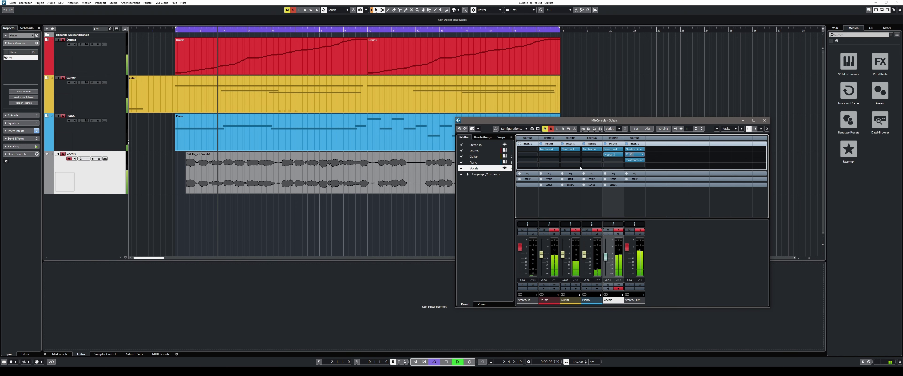
pyautogui.click(633, 154)
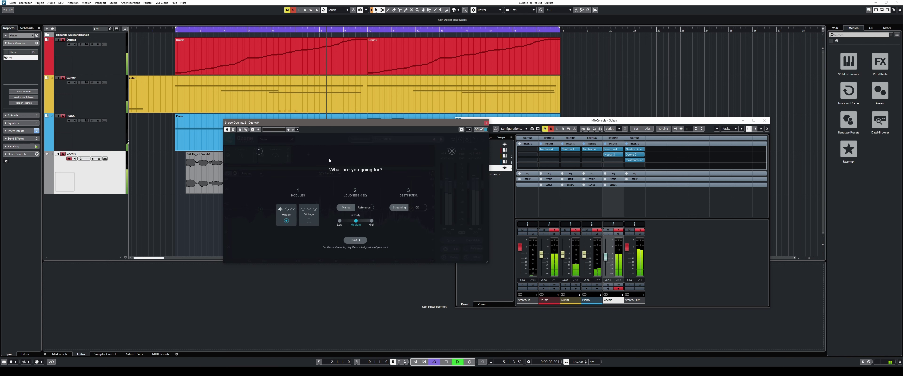
pyautogui.moveTo(487, 263); pyautogui.dragTo(490, 271)
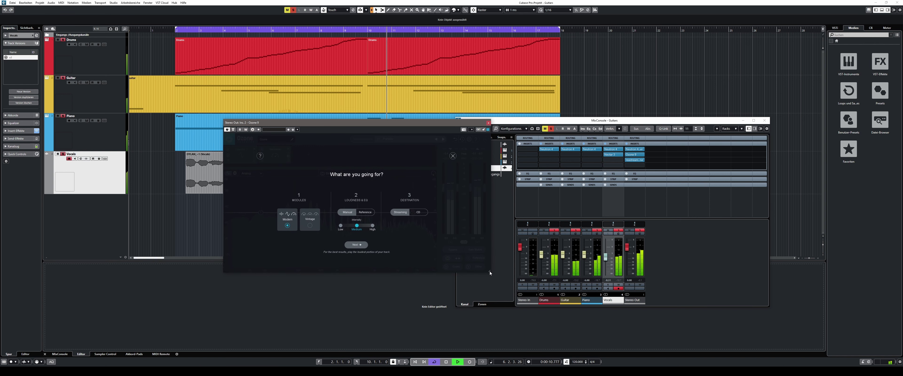
pyautogui.click(360, 246)
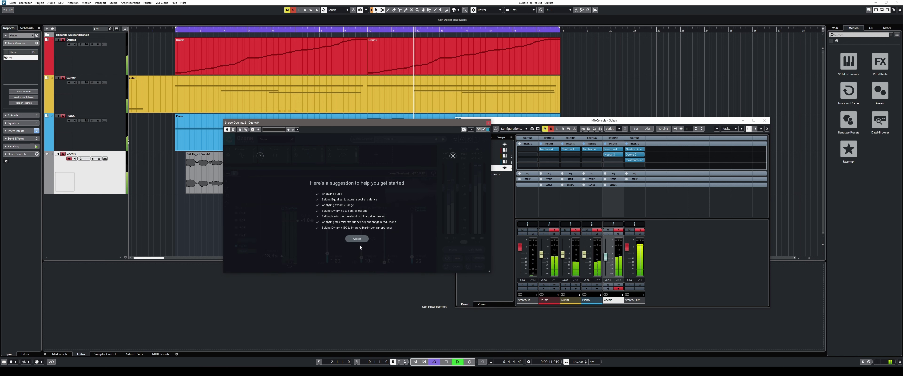
pyautogui.click(357, 239)
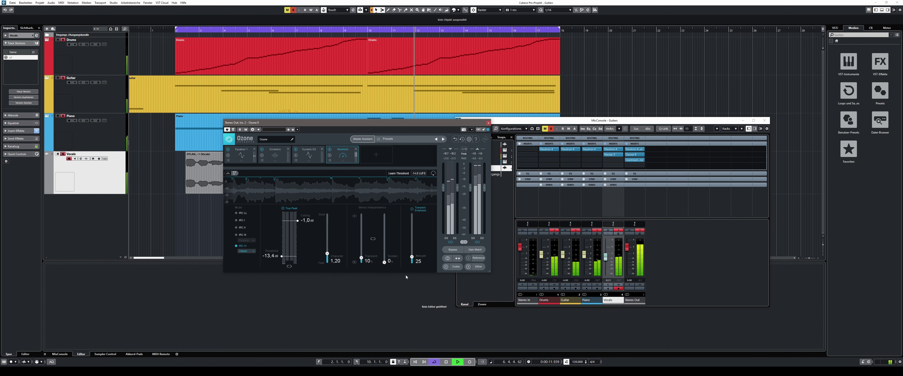
# - Bypass the insert effects on Drums, Guitar, Piano, Vocals and Stereo Out to hear the unprocessed mix
pyautogui.click(542, 149)
pyautogui.click(562, 150)
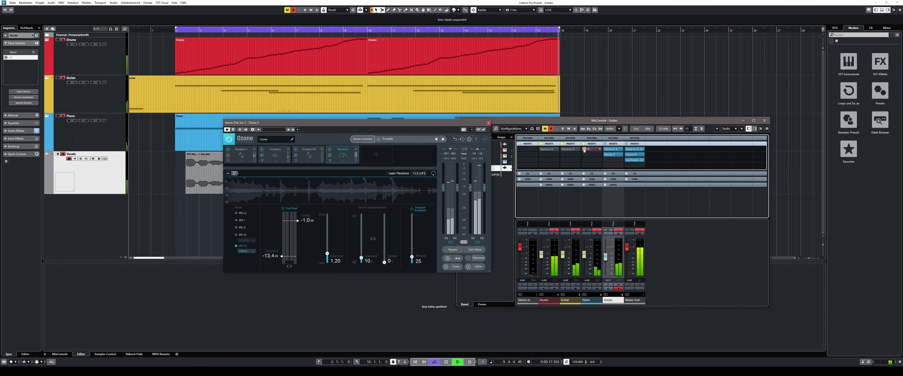
pyautogui.click(606, 149)
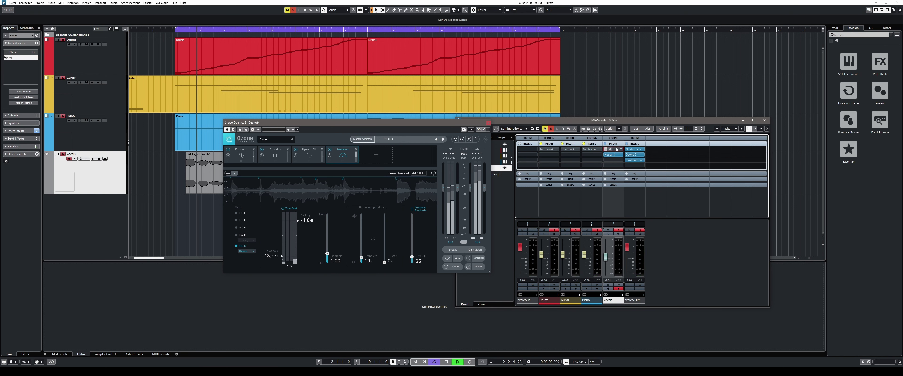
pyautogui.click(626, 155)
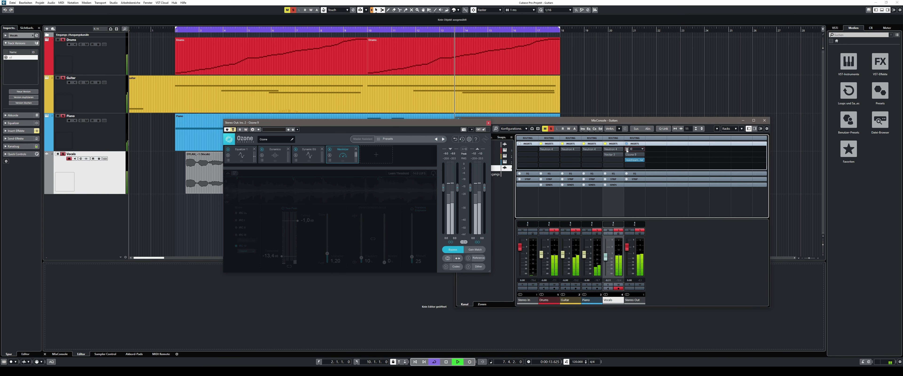
# - Reactivate the bypassed insert effects on Drums, Guitar, Piano, Vocals and Stereo Out, and close the Ozone window
pyautogui.click(542, 149)
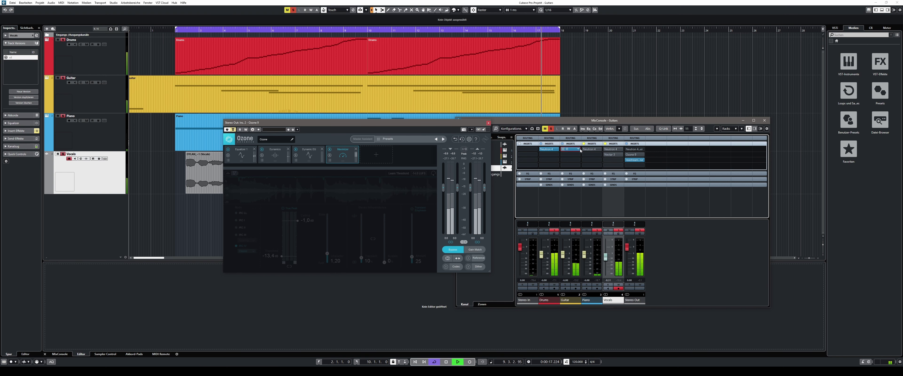
pyautogui.click(571, 149)
pyautogui.click(591, 149)
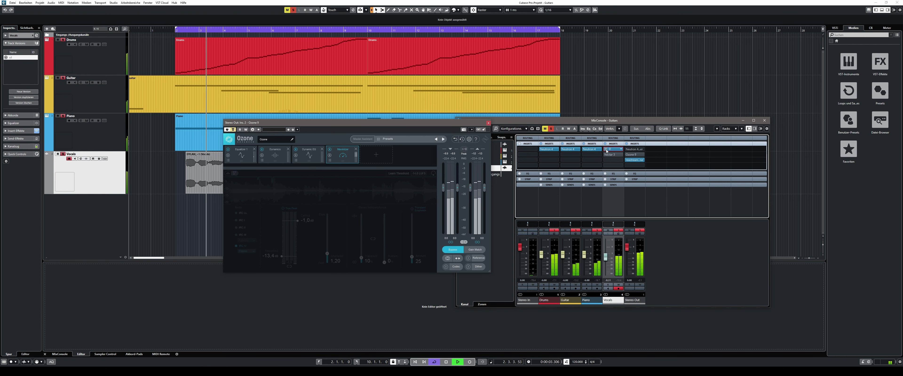
pyautogui.click(607, 150)
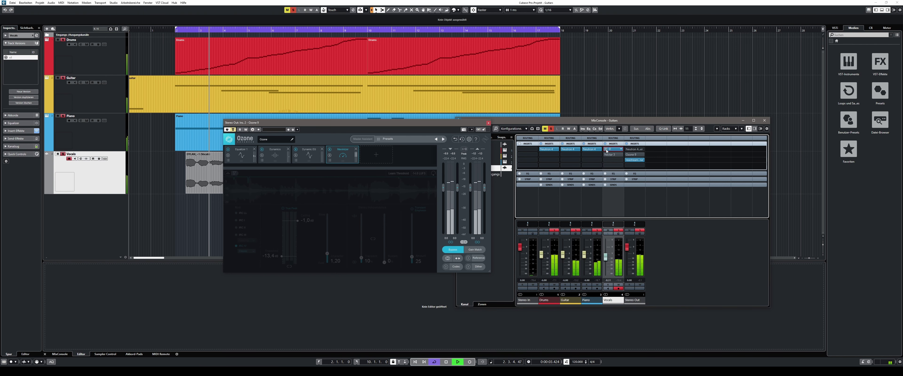
pyautogui.click(627, 155)
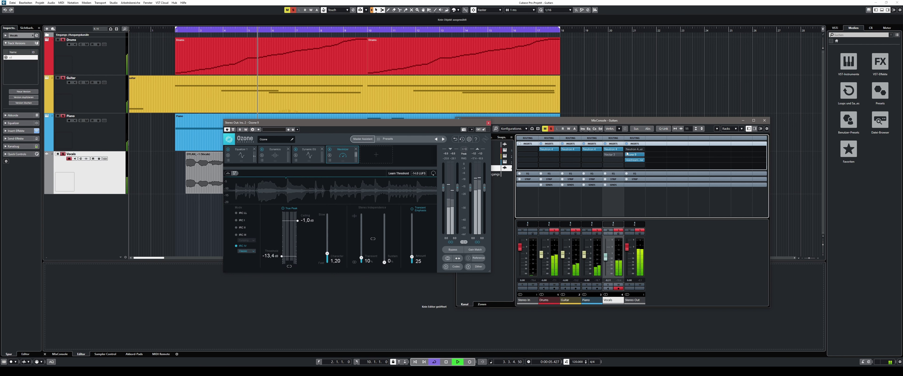
pyautogui.click(606, 155)
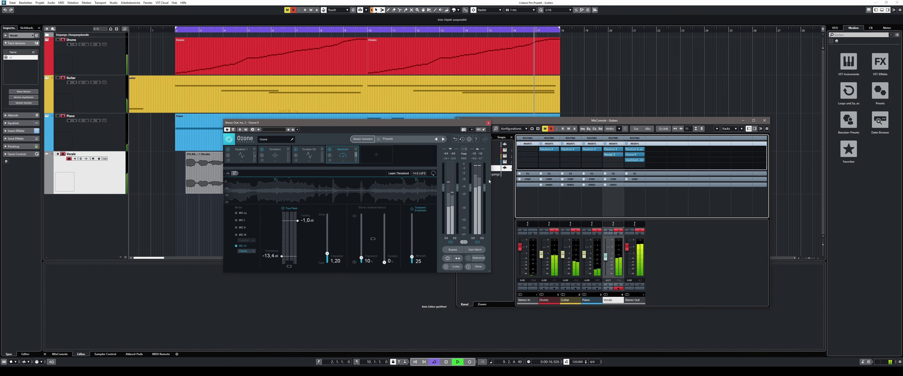
pyautogui.click(489, 123)
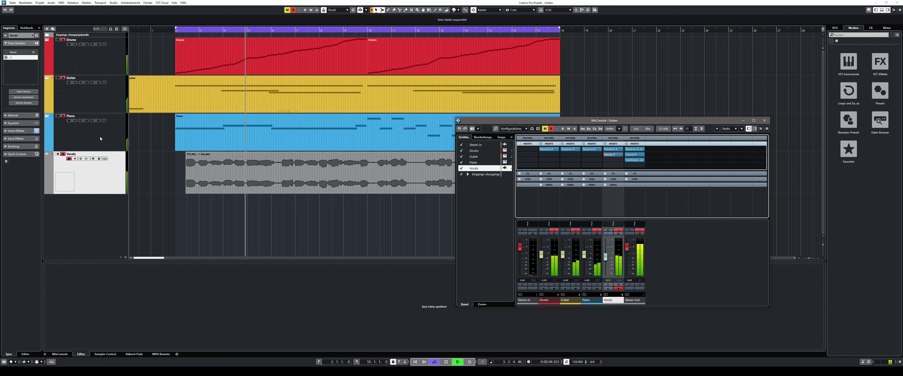
# - Mute the Drums and Piano tracks, and lower the Vocals channel's fader in the mixer
pyautogui.click(57, 115)
pyautogui.press('F3')
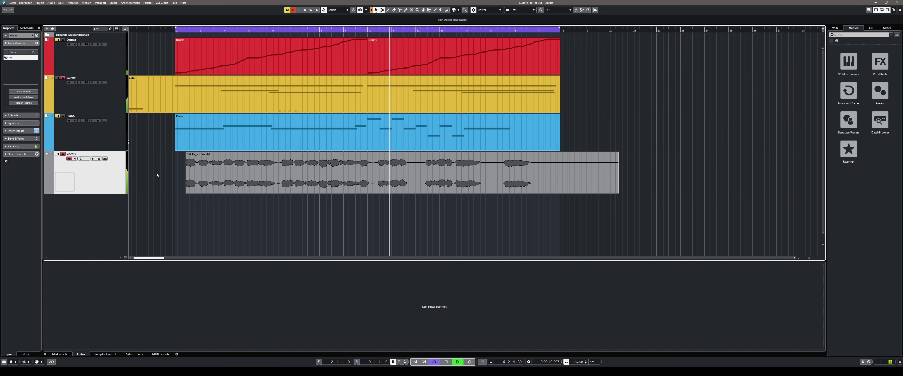
pyautogui.press('F3')
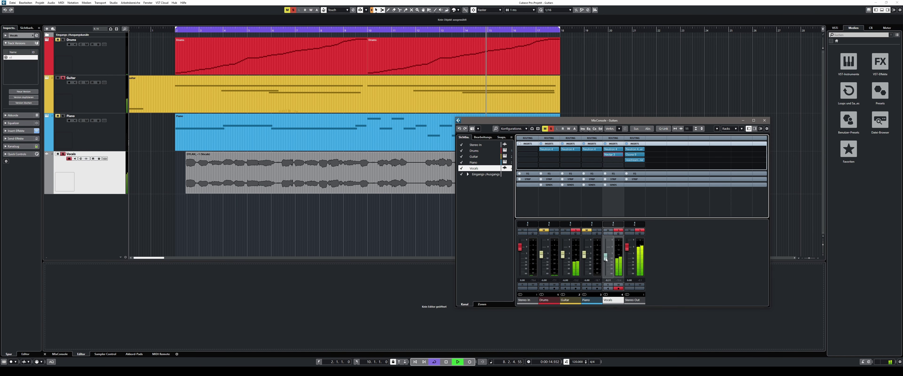
pyautogui.moveTo(606, 258); pyautogui.dragTo(606, 263)
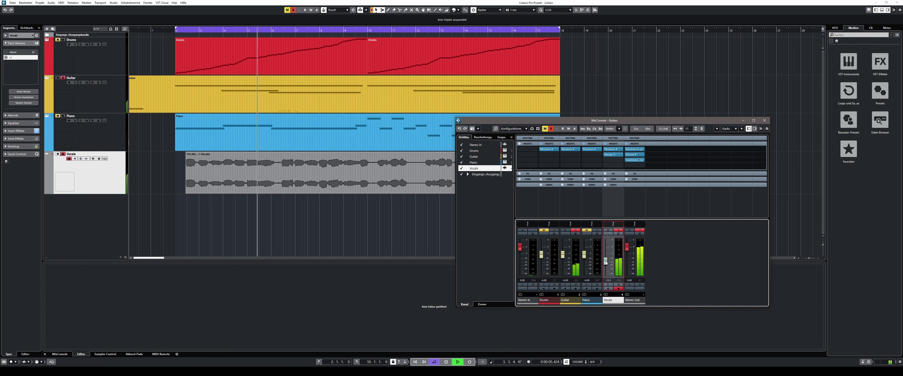
# - Open the Guitar channel's Neutron in its detailed module view, and reposition and enlarge its window
pyautogui.click(567, 150)
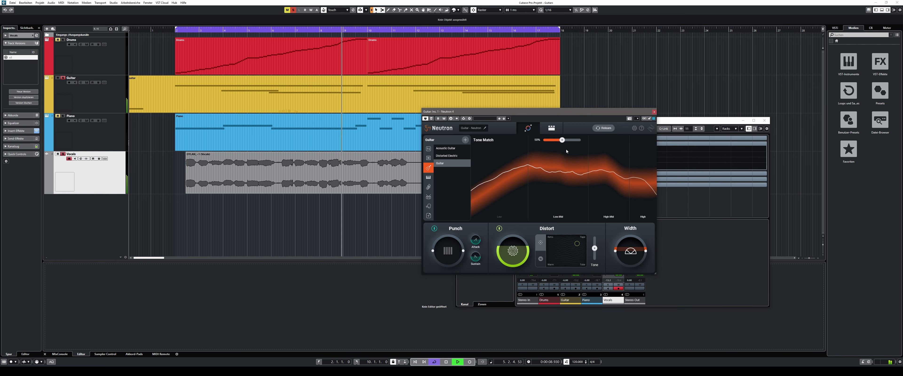
pyautogui.moveTo(569, 112); pyautogui.dragTo(455, 115)
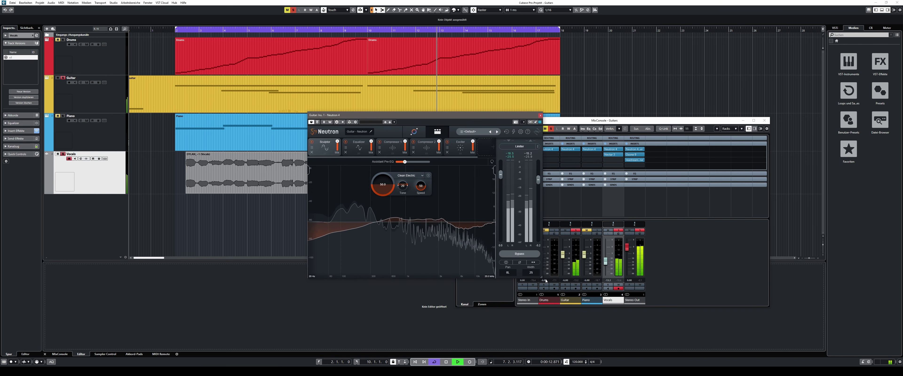
pyautogui.moveTo(541, 276); pyautogui.dragTo(605, 312)
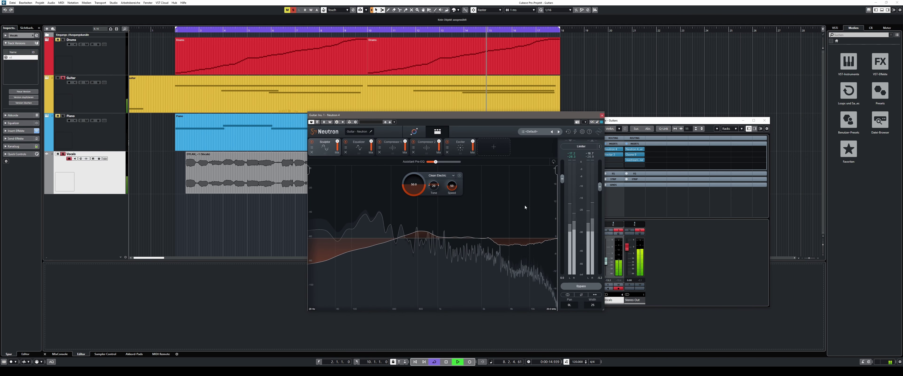
# - Add the Unmask module to the Guitar channel's Neutron and move its window aside to uncover the mixer
pyautogui.click(494, 148)
pyautogui.click(496, 203)
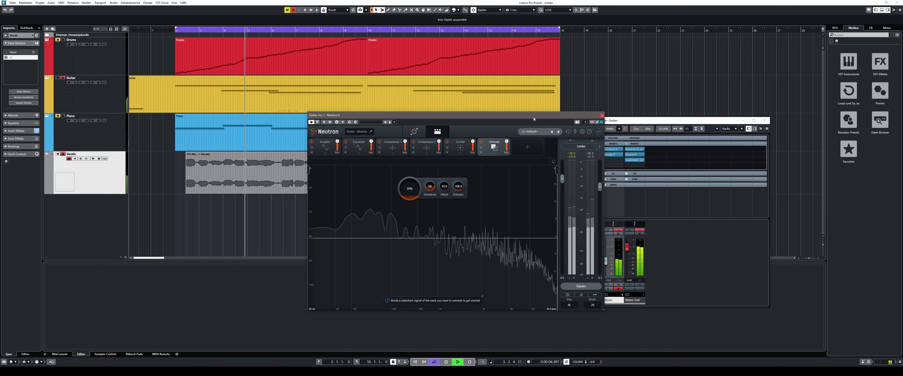
pyautogui.moveTo(538, 117); pyautogui.dragTo(429, 113)
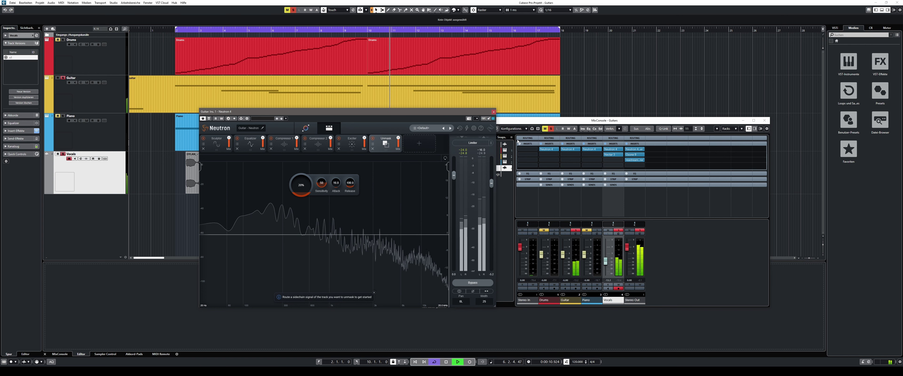
# - Activate side-chaining on the Guitar's Neutron and route a Vocals send to Side-Chain - Guitar Ins. 1 - Neutron 4
pyautogui.click(241, 119)
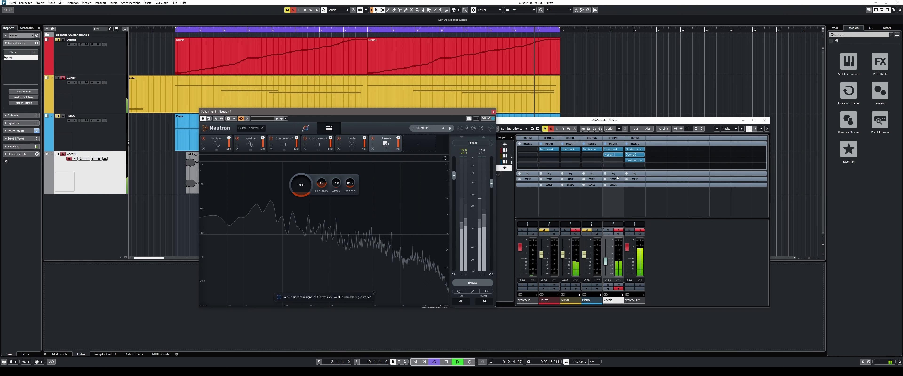
pyautogui.click(613, 184)
pyautogui.click(621, 193)
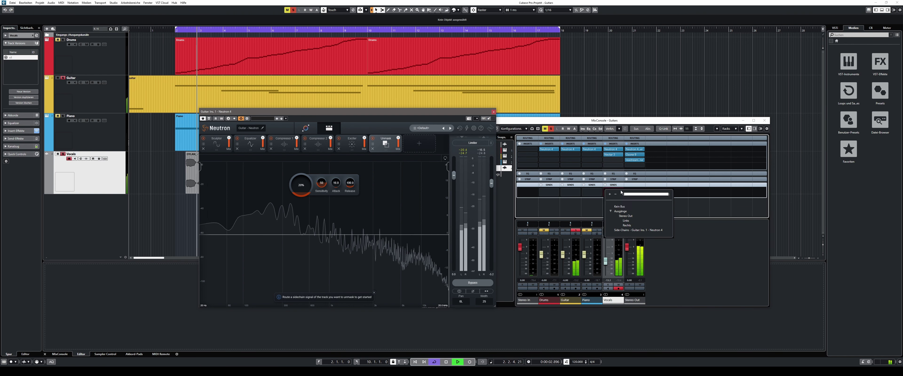
pyautogui.click(632, 230)
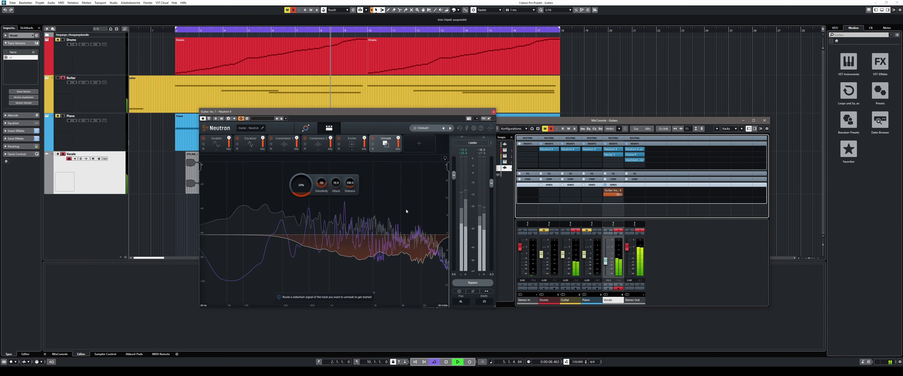
# - Try the Unmask amount at 100%, limit its frequency range to the midrange, and reduce the amount to roughly half
pyautogui.moveTo(306, 193); pyautogui.dragTo(305, 189)
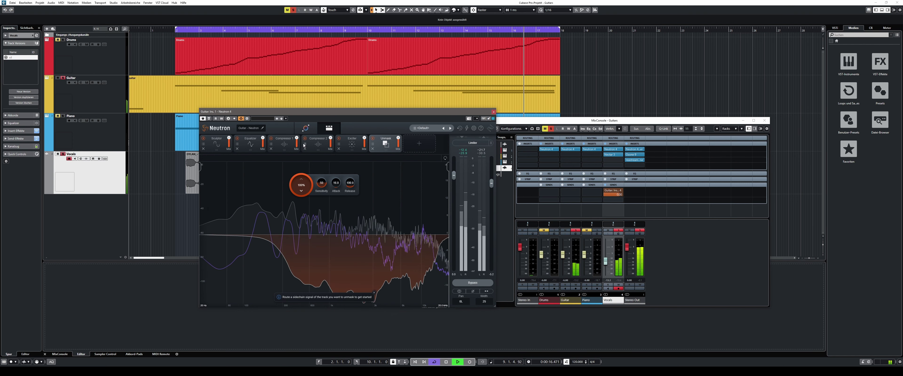
pyautogui.press('KP_1')
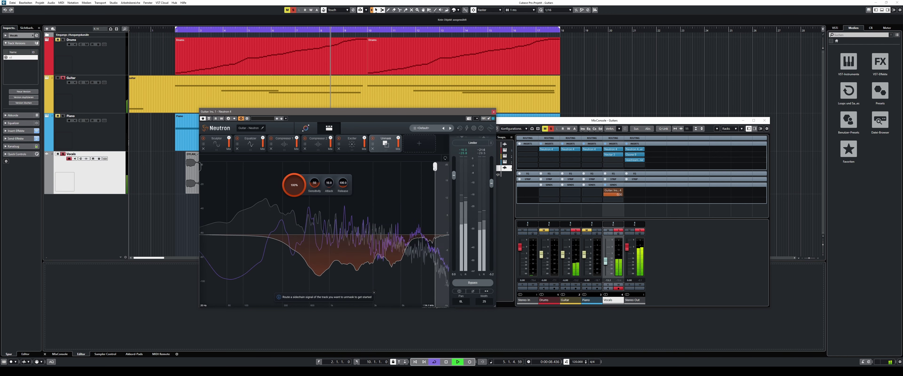
pyautogui.moveTo(435, 167); pyautogui.dragTo(380, 168)
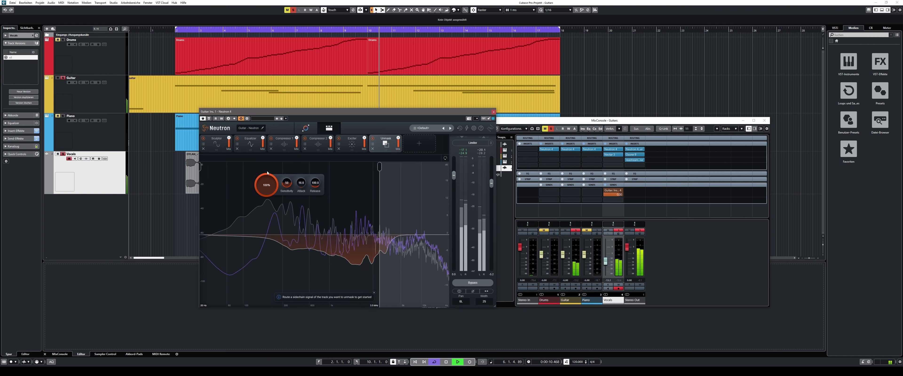
pyautogui.moveTo(200, 167); pyautogui.dragTo(306, 205)
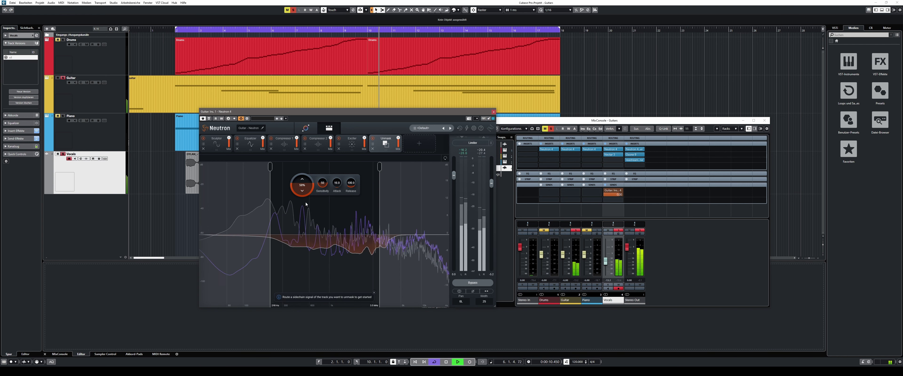
pyautogui.moveTo(306, 202); pyautogui.dragTo(306, 209)
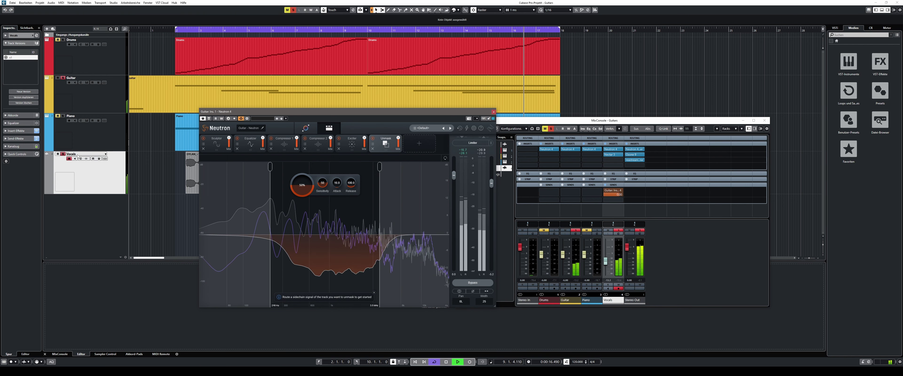
# - Hide the mixer and slightly raise the Assistant Pre-EQ amount in the Guitar Neutron's Sculptor module
pyautogui.press('F3')
pyautogui.click(222, 144)
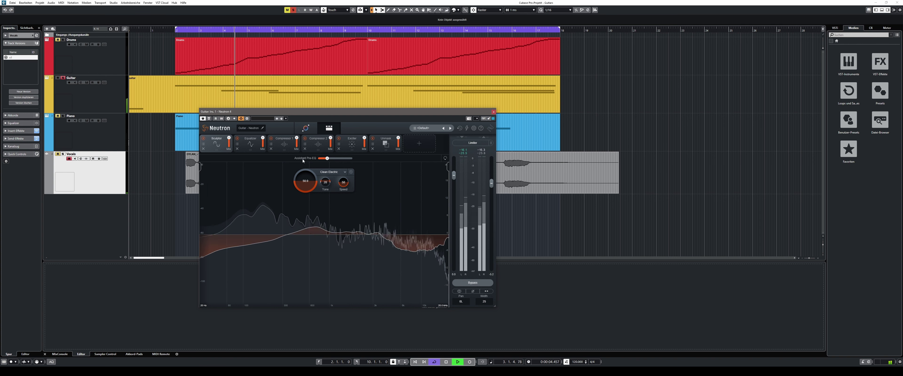
pyautogui.moveTo(327, 158)
pyautogui.moveTo(327, 160)
pyautogui.mouseDown()
pyautogui.moveTo(352, 161)
pyautogui.moveTo(342, 161)
pyautogui.mouseUp()
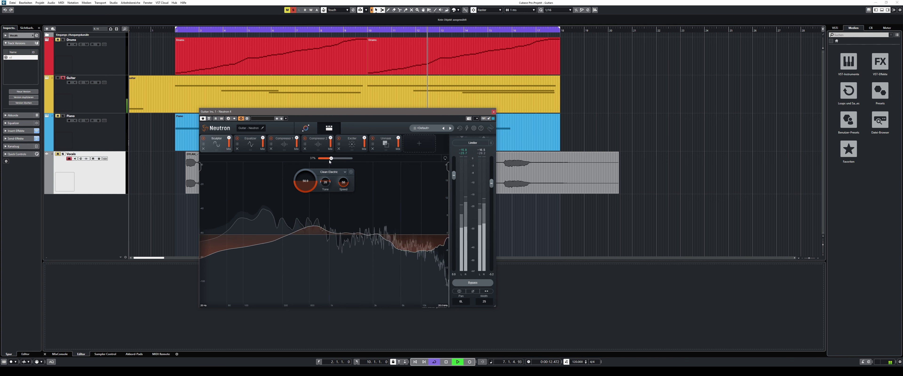
# - Inspect the Equalizer module's curve and the tracks available for its Masking comparison without selecting one
pyautogui.click(251, 148)
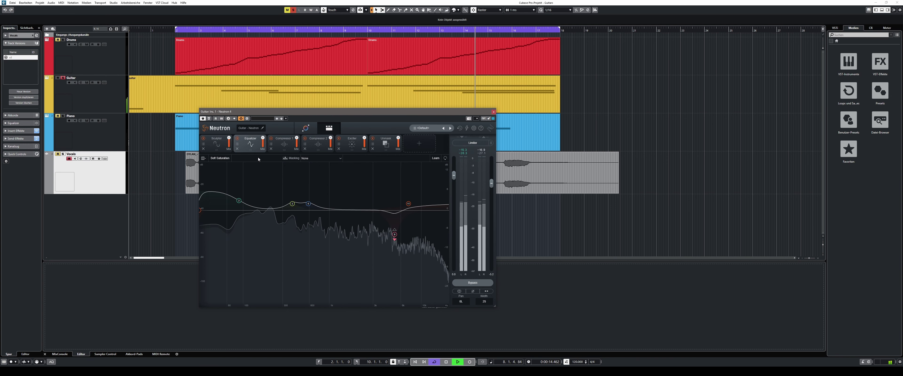
pyautogui.click(338, 158)
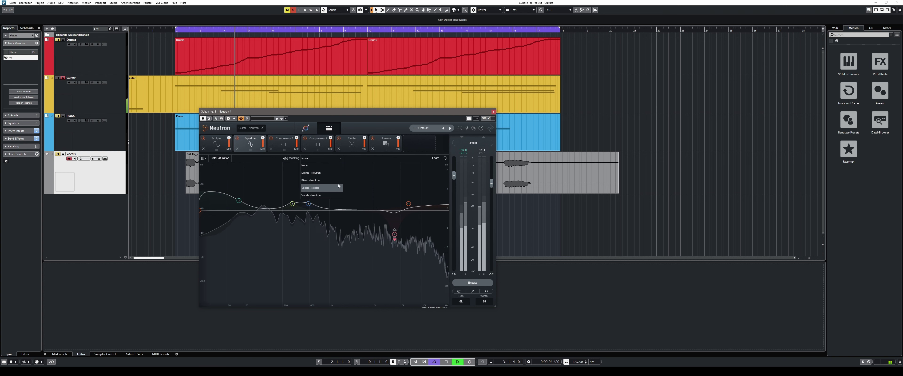
pyautogui.click(340, 159)
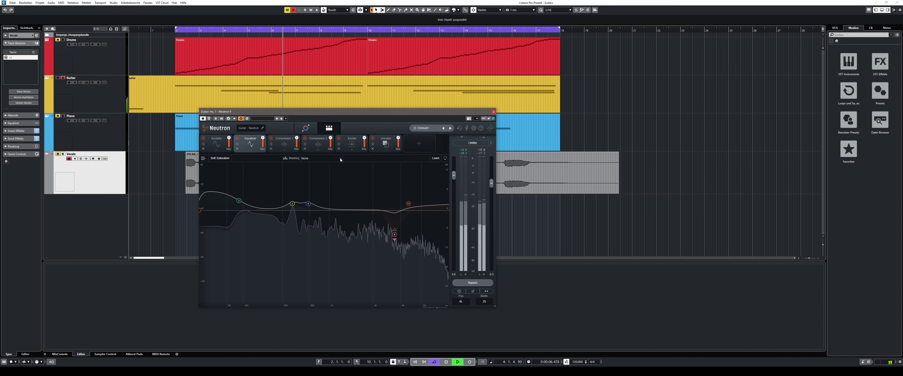
# - Compare the Punch, Modern and Vintage modes of Compressor 1, ending on Vintage
pyautogui.click(286, 150)
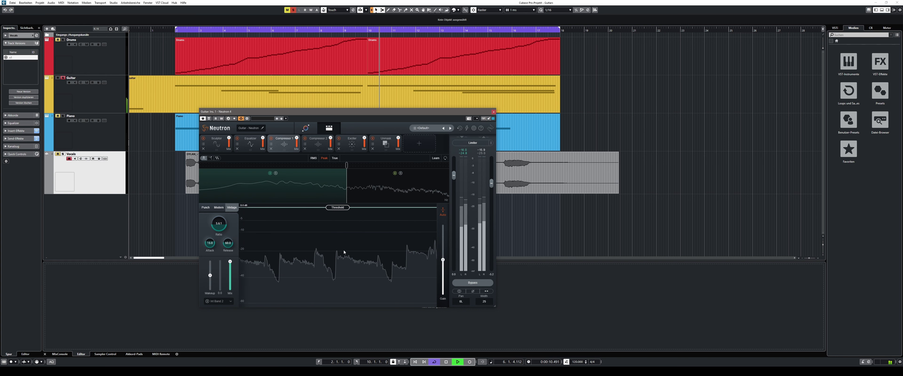
pyautogui.click(206, 208)
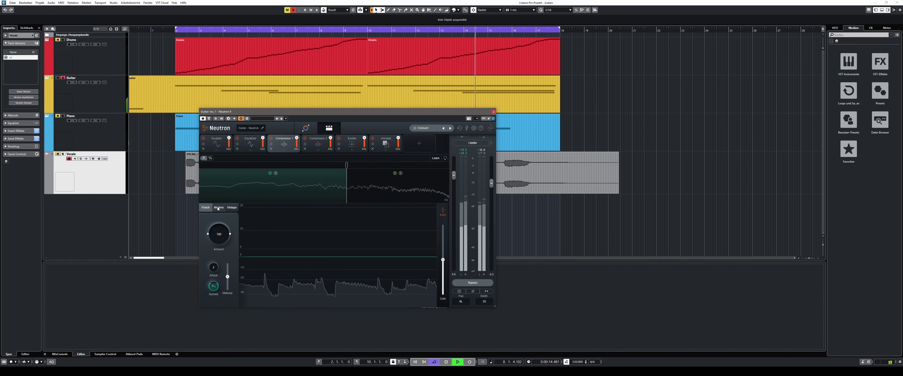
pyautogui.click(218, 208)
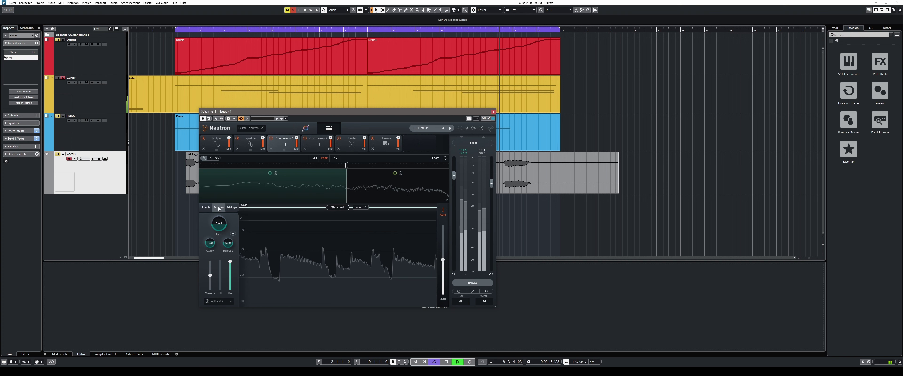
pyautogui.click(232, 208)
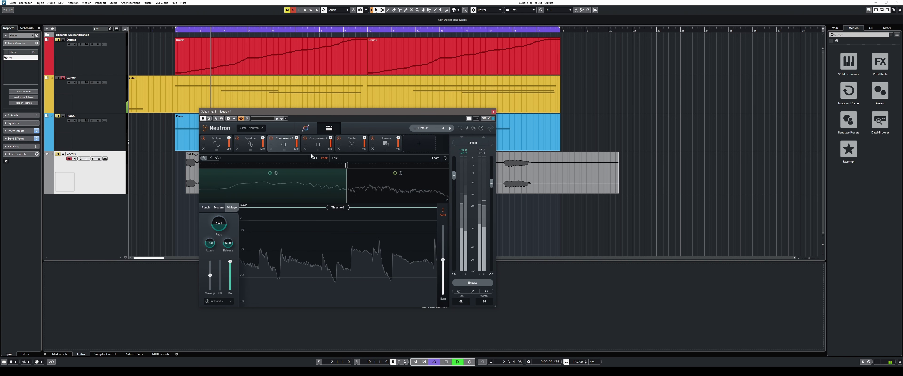
# - Compare Compressor 2's Modern mode with Punch, ending on Punch
pyautogui.click(317, 150)
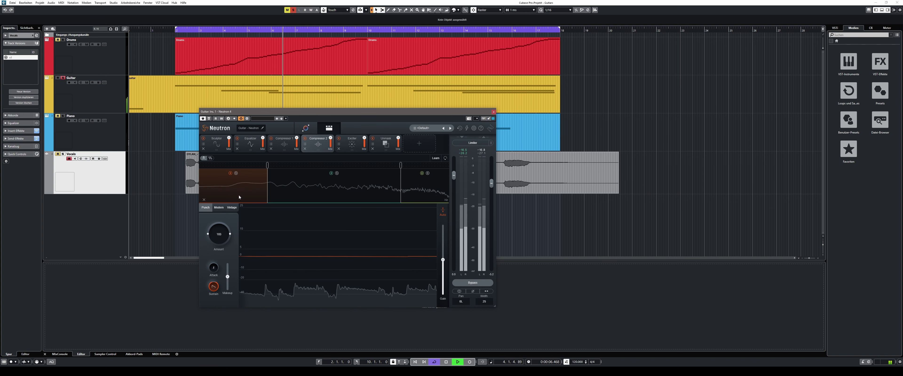
pyautogui.click(221, 207)
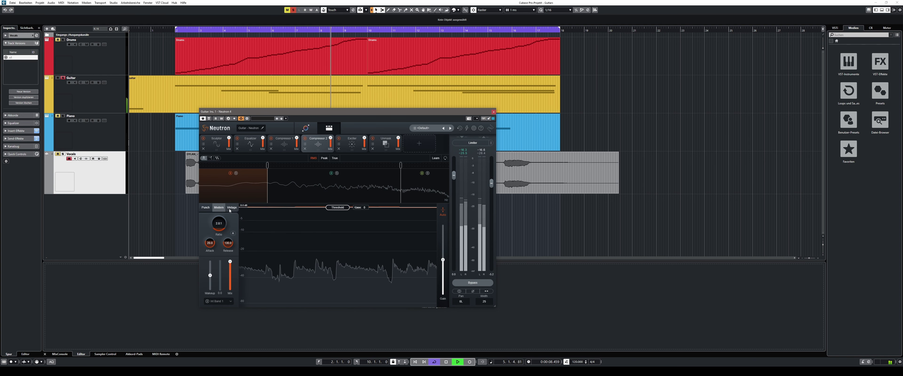
pyautogui.click(205, 207)
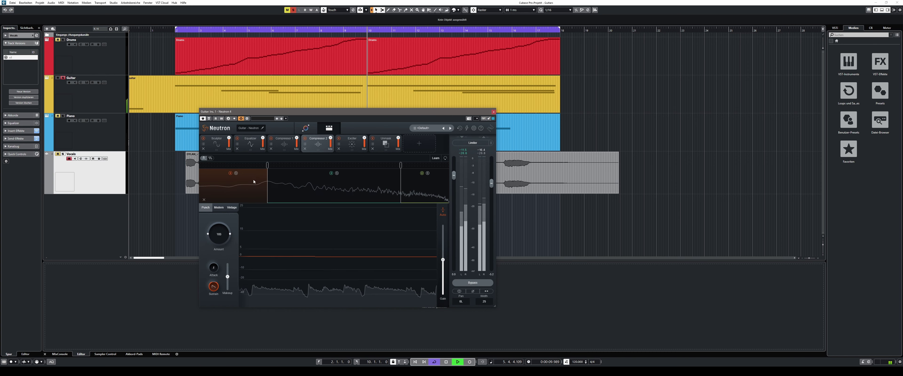
# - Audition the Exciter's Classic and Trash modes with different harmonic blends, keep Classic, and raise the band's mix
pyautogui.click(341, 144)
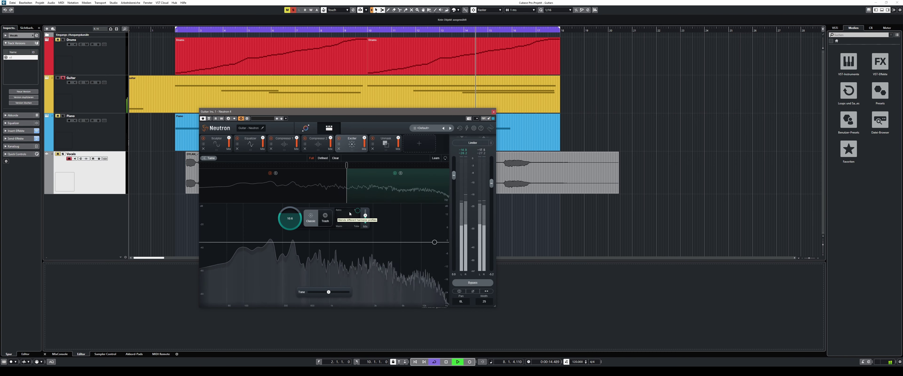
pyautogui.moveTo(338, 210); pyautogui.dragTo(332, 230)
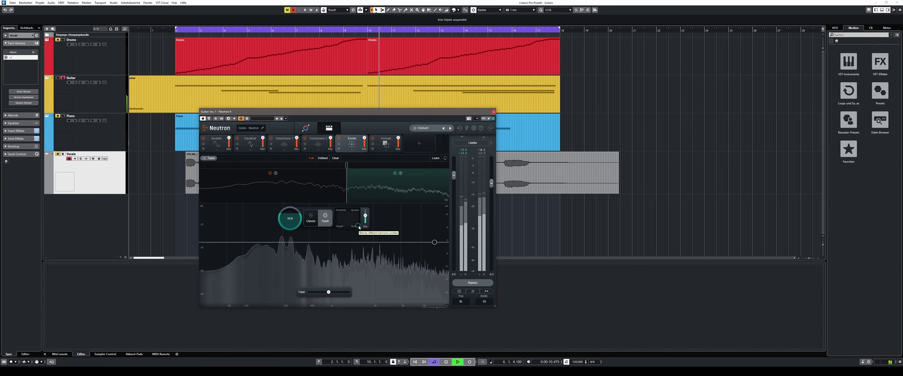
pyautogui.moveTo(365, 219); pyautogui.dragTo(366, 211)
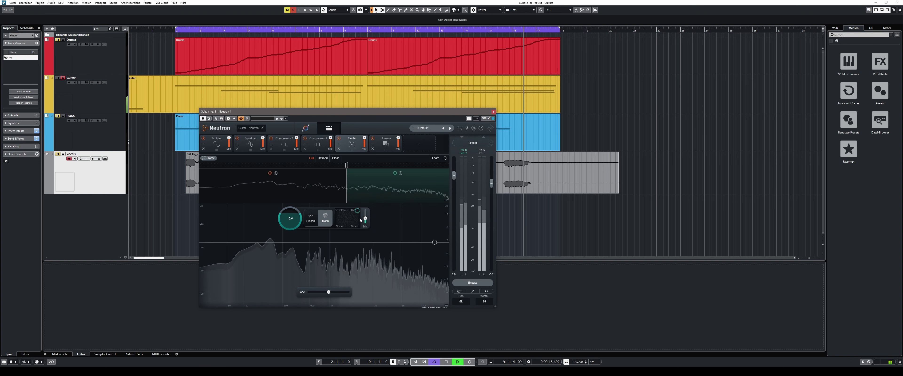
pyautogui.moveTo(356, 212)
pyautogui.mouseDown()
pyautogui.moveTo(347, 220)
pyautogui.moveTo(363, 212)
pyautogui.mouseUp()
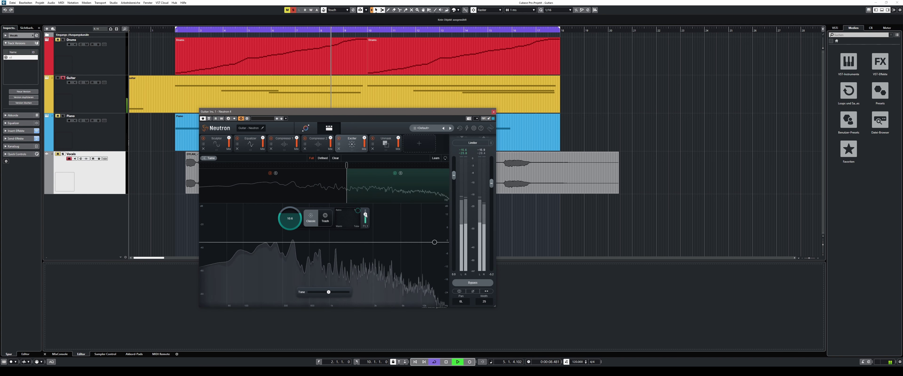
# - Add a Gate module after Unmask in the Guitar's Neutron chain
pyautogui.click(386, 149)
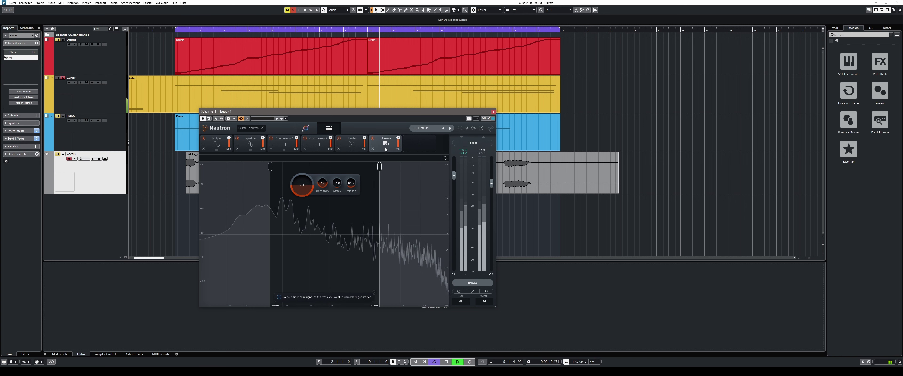
pyautogui.click(417, 145)
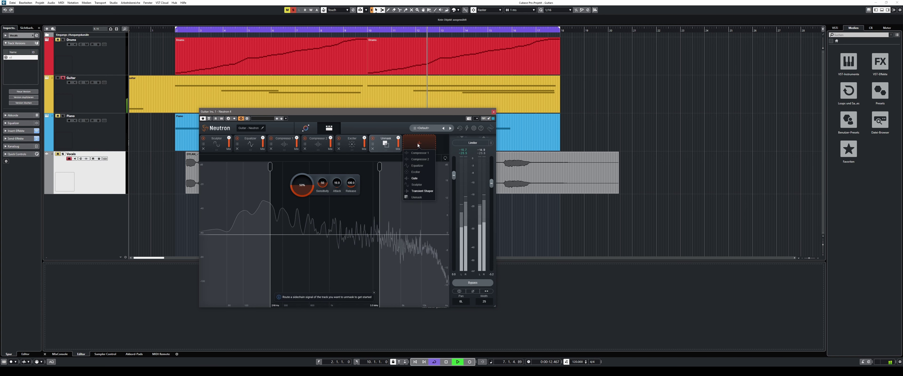
pyautogui.click(415, 178)
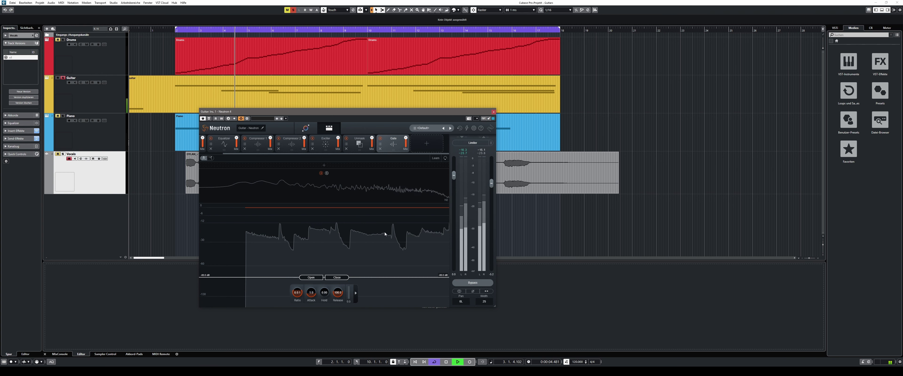
# - Raise the Gate's Open and Close thresholds into the guitar signal, and set the Close threshold below the Open threshold
pyautogui.moveTo(320, 277); pyautogui.dragTo(323, 229)
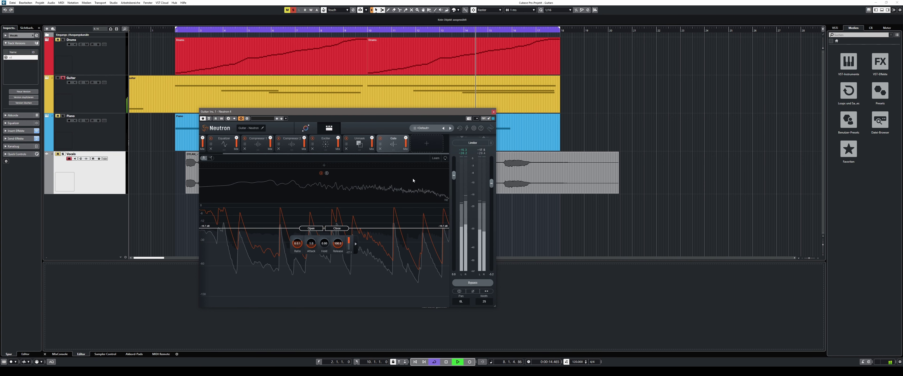
pyautogui.click(431, 149)
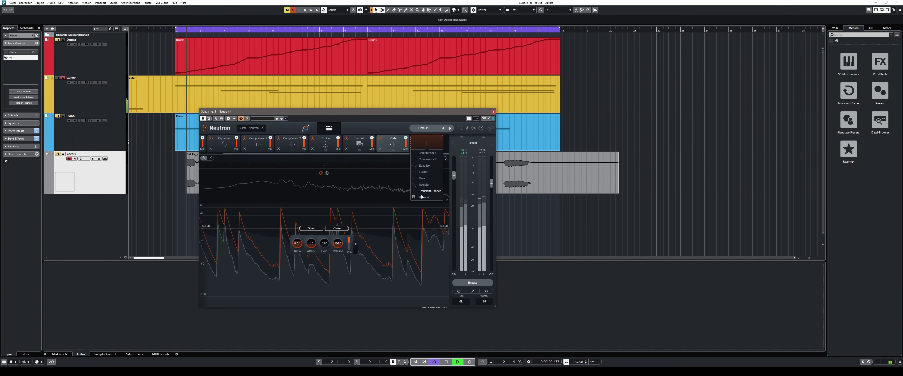
pyautogui.click(387, 198)
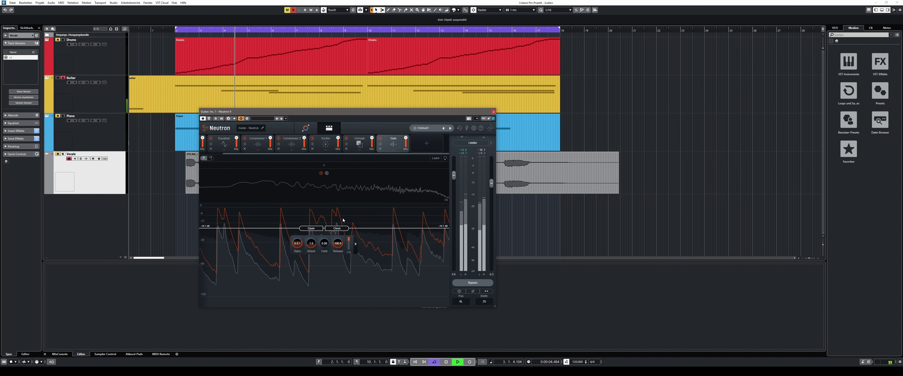
pyautogui.moveTo(334, 229); pyautogui.dragTo(333, 248)
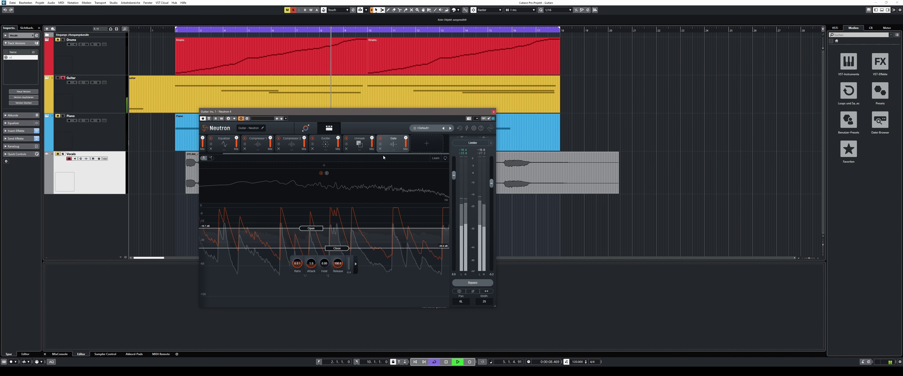
# - Remove the Gate module from the Guitar's Neutron chain and unmute the Vocals track
pyautogui.click(380, 149)
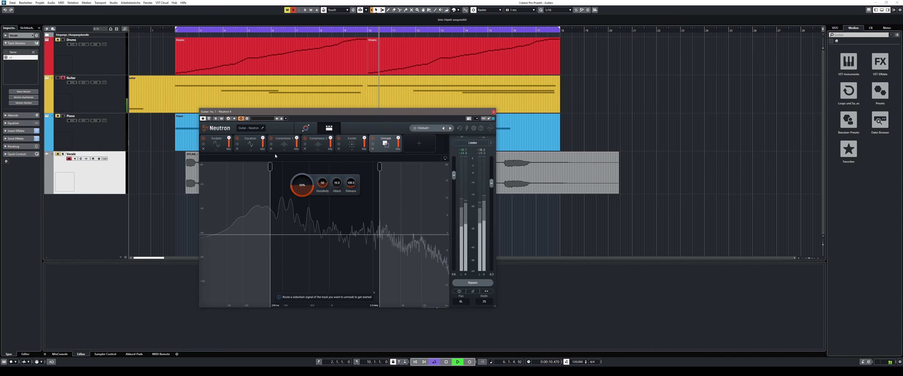
pyautogui.click(58, 154)
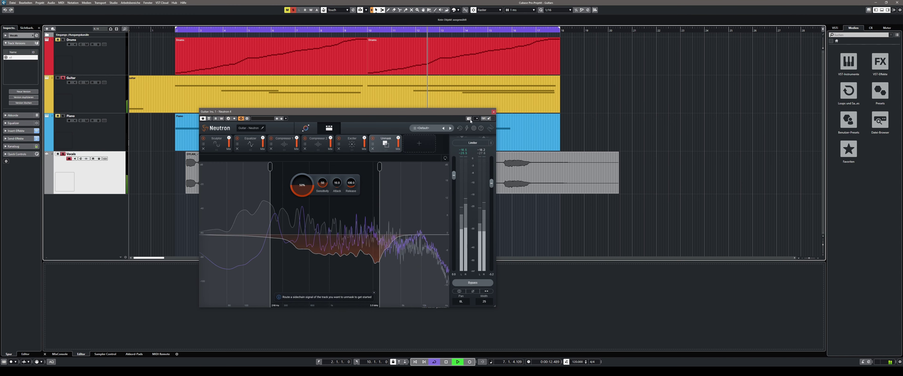
# - Close the Guitar's Neutron window and open the Vocals channel's Neutron 4 insert from the MixConsole, clear of the mixer
pyautogui.hotkey('ctrl', 'w')
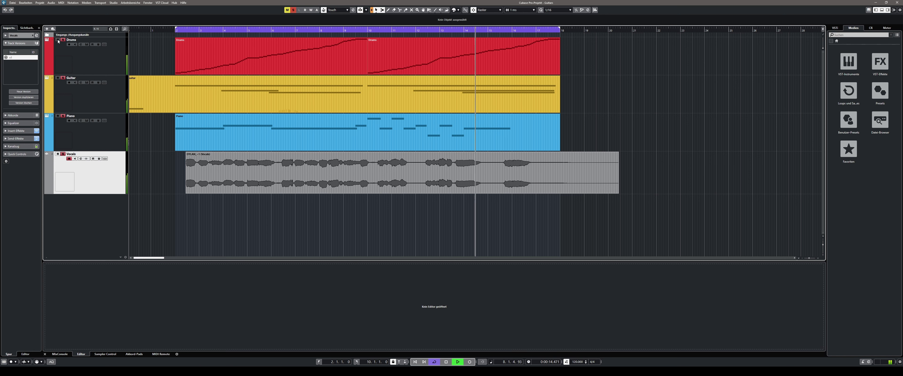
pyautogui.press('F3')
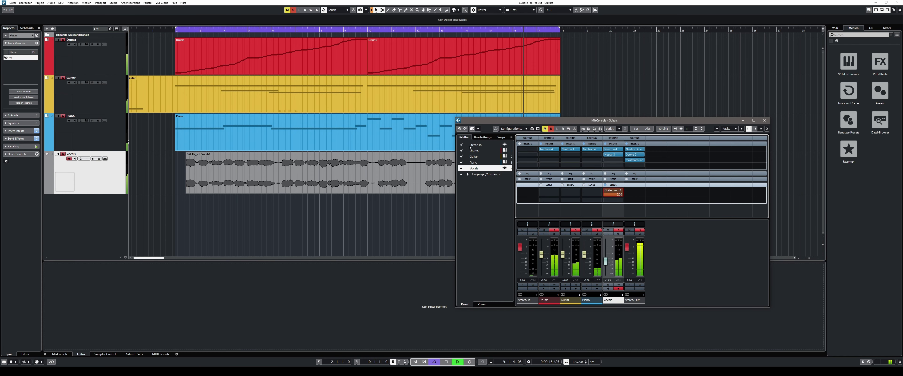
pyautogui.click(610, 150)
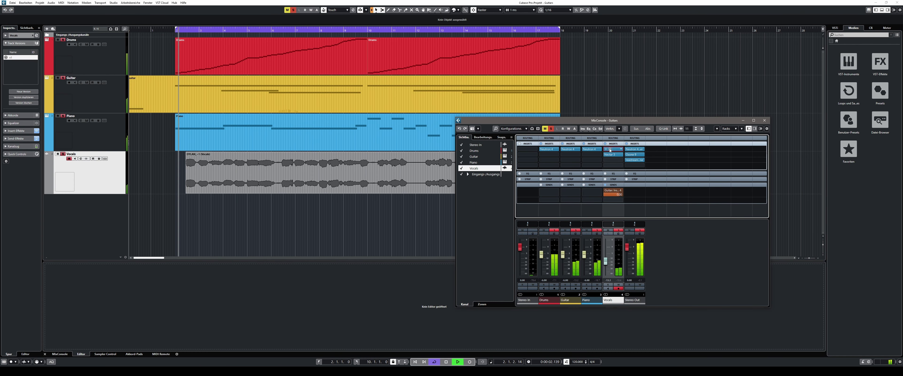
pyautogui.click(610, 150)
pyautogui.moveTo(506, 102); pyautogui.dragTo(271, 95)
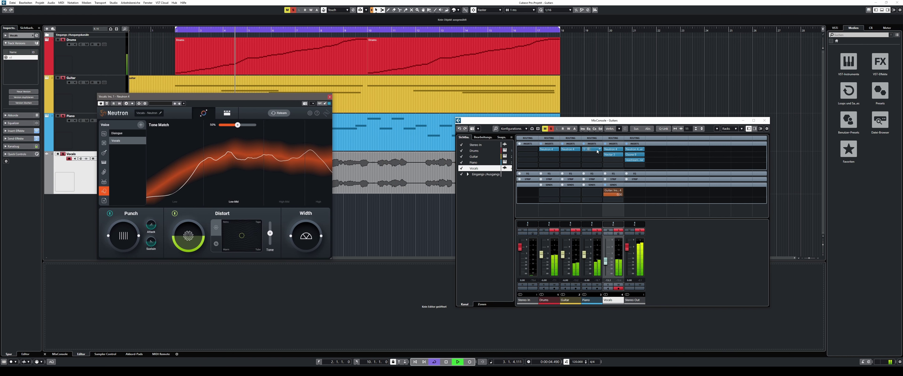
# - Open the Vocals channel's Nectar 3 insert beside Neutron, keeping the Stereo Out inserts in the MixConsole accessible
pyautogui.click(612, 156)
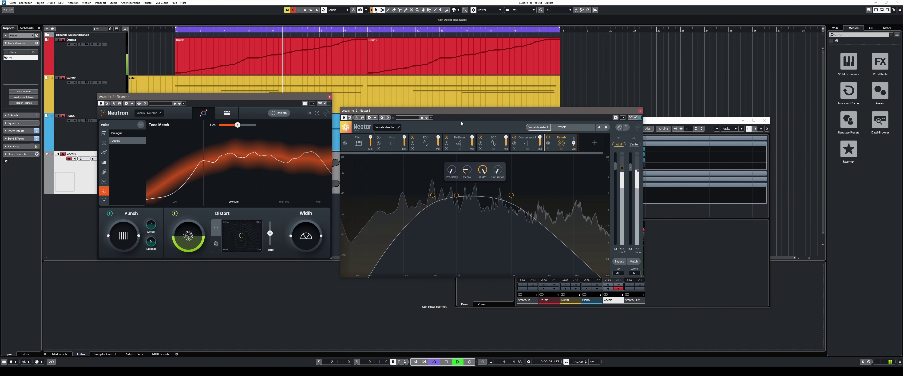
pyautogui.moveTo(468, 107); pyautogui.dragTo(464, 87)
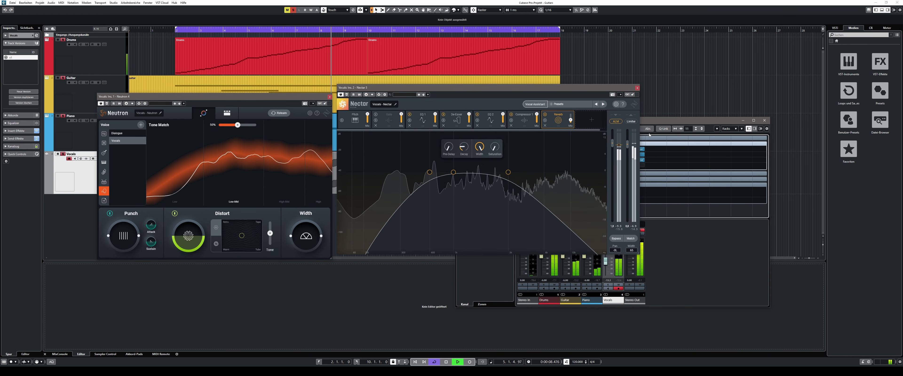
pyautogui.moveTo(658, 121); pyautogui.dragTo(676, 136)
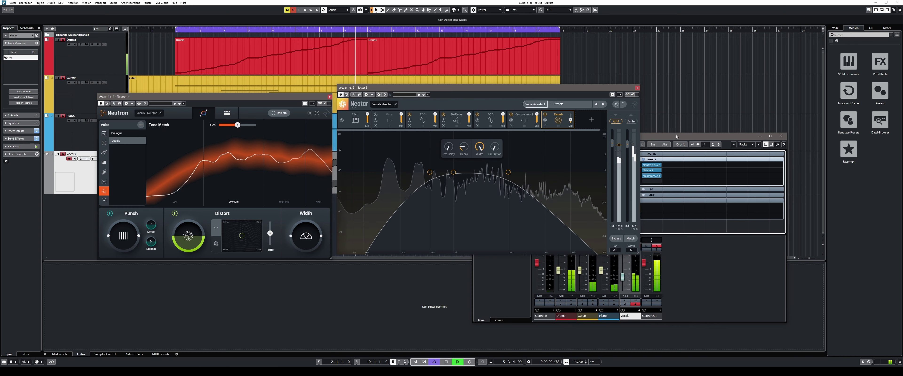
# - Open Ozone 9 from the Stereo Out inserts and arrange it below the Neutron and Nectar windows, with the MixConsole moved clear
pyautogui.click(651, 171)
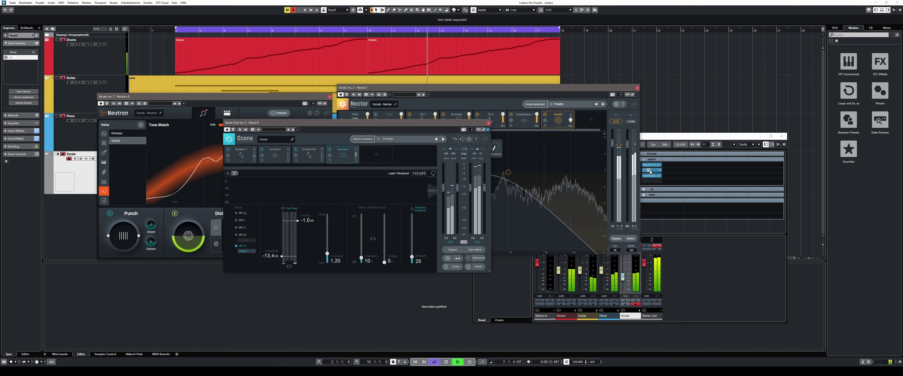
pyautogui.moveTo(364, 125); pyautogui.dragTo(752, 109)
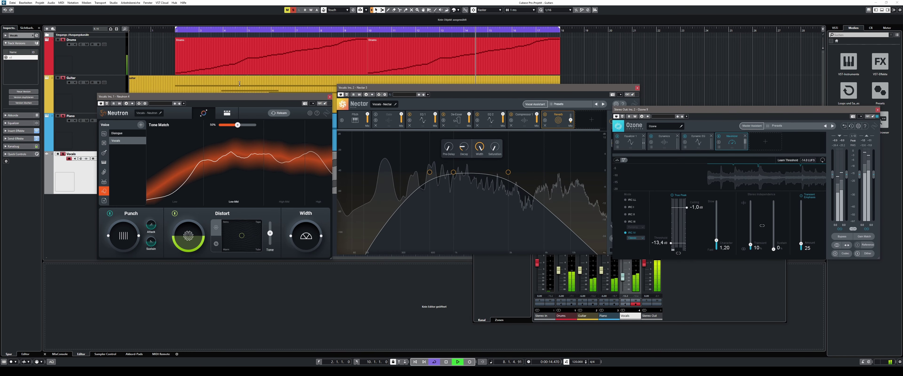
pyautogui.moveTo(210, 97); pyautogui.dragTo(246, 47)
pyautogui.moveTo(426, 88); pyautogui.dragTo(465, 47)
pyautogui.moveTo(721, 112); pyautogui.dragTo(226, 196)
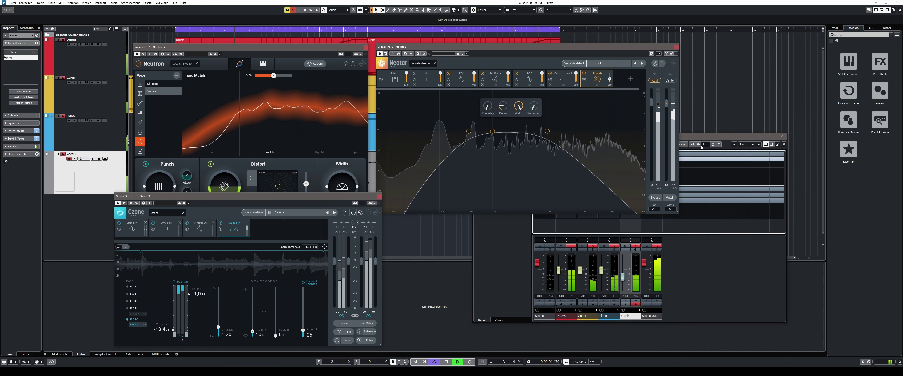
pyautogui.moveTo(719, 139); pyautogui.dragTo(767, 147)
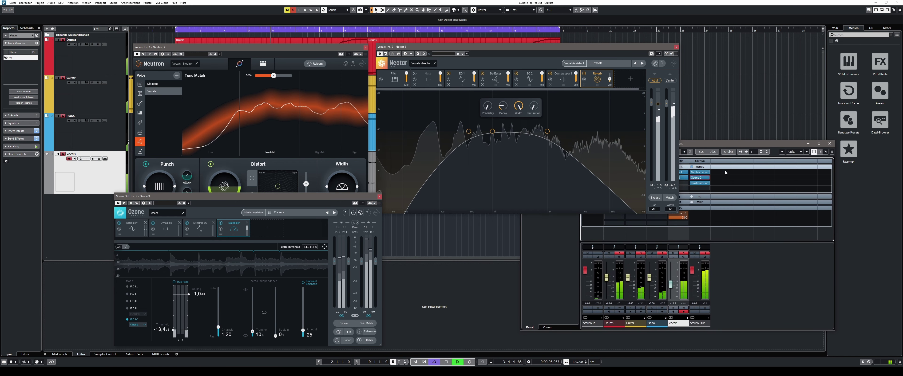
# - Open the Neutron 4 Visual Mixer from the Stereo Out inserts, place it beside Ozone, and close the MixConsole
pyautogui.click(699, 172)
pyautogui.moveTo(392, 114); pyautogui.dragTo(567, 199)
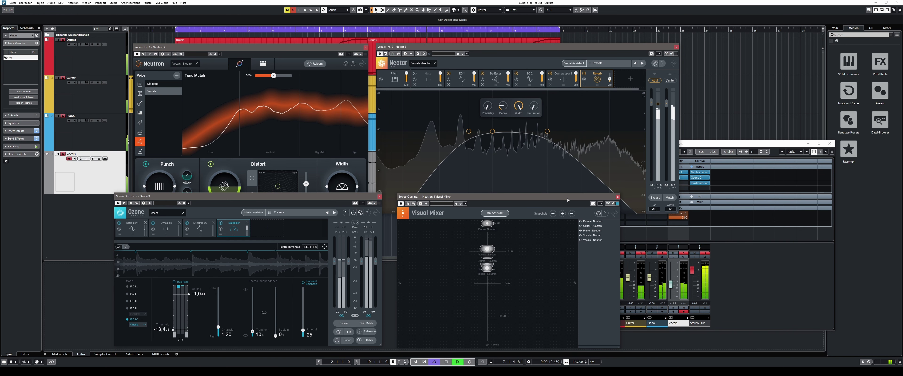
pyautogui.click(831, 144)
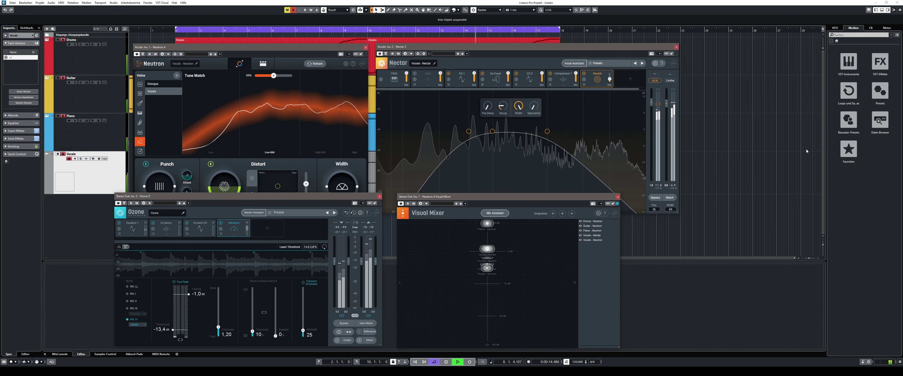
# - Rearrange the lower plug-in windows so Ozone sits directly below Neutron with Visual Mixer beside it
pyautogui.moveTo(545, 198); pyautogui.dragTo(560, 191)
pyautogui.moveTo(351, 196); pyautogui.dragTo(353, 189)
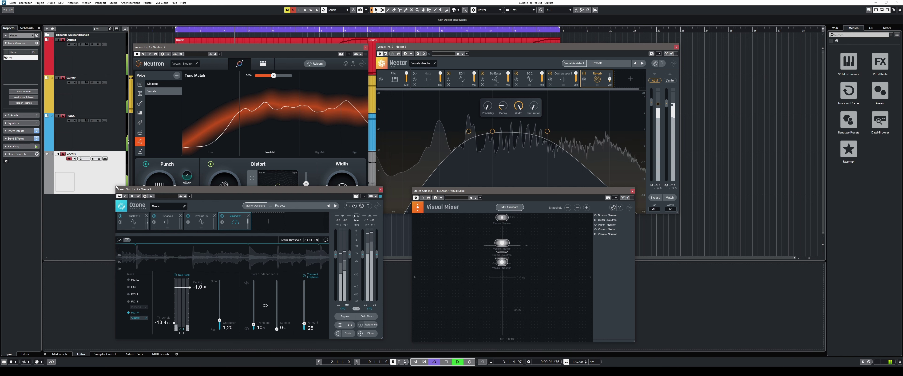
pyautogui.moveTo(381, 338); pyautogui.dragTo(380, 328)
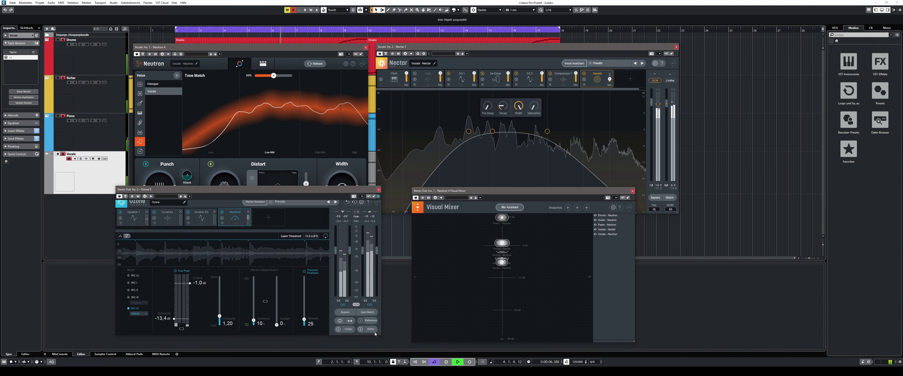
pyautogui.moveTo(327, 190); pyautogui.dragTo(344, 216)
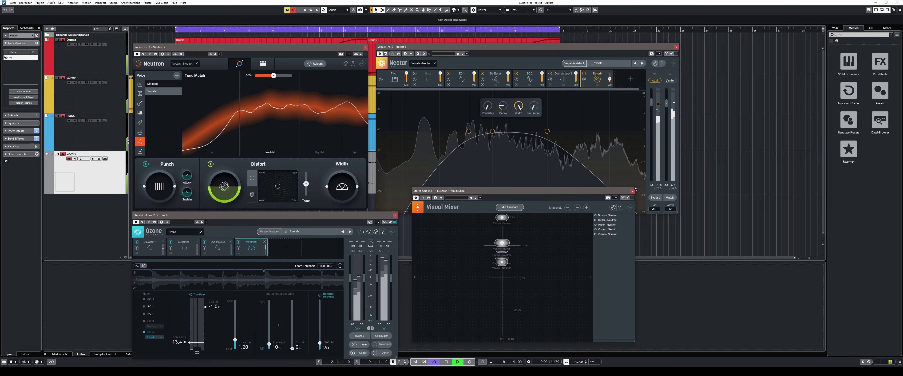
# - Close the Nectar and Ozone windows and align Neutron and Visual Mixer side by side below the music tracks
pyautogui.moveTo(620, 191); pyautogui.dragTo(601, 203)
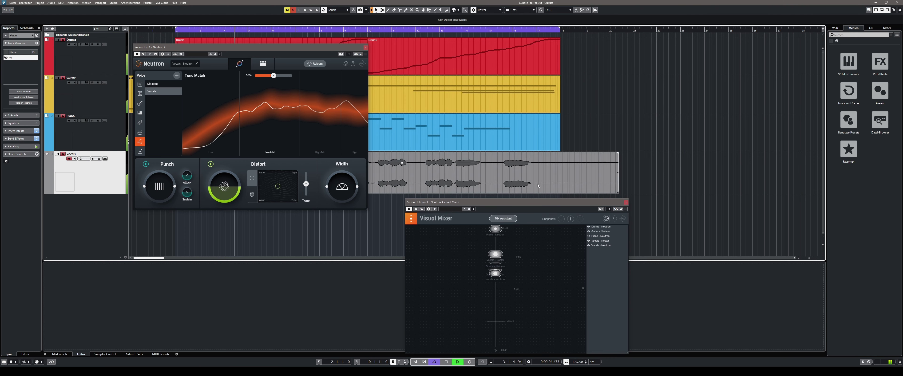
pyautogui.moveTo(321, 50); pyautogui.dragTo(353, 188)
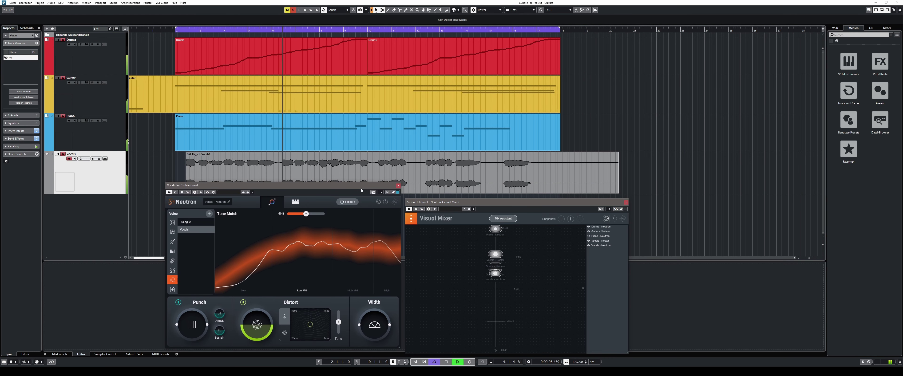
pyautogui.moveTo(486, 204); pyautogui.dragTo(487, 188)
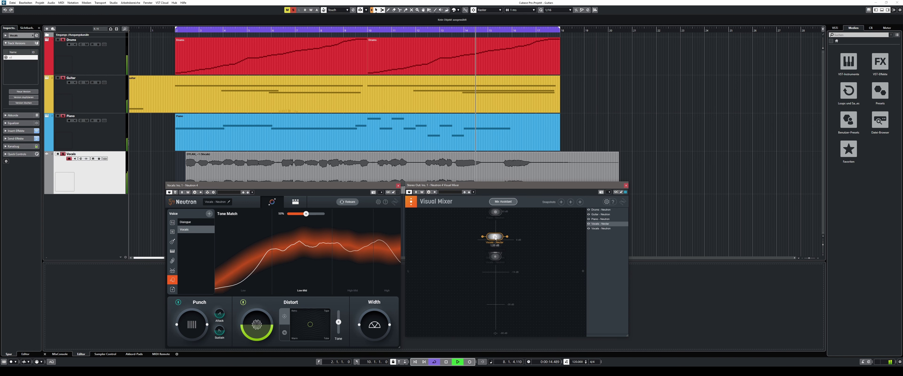
# - Lower the Vocals Nectar node's level in Visual Mixer, raise it back above 0 dB, and stop playback
pyautogui.moveTo(495, 237); pyautogui.dragTo(501, 311)
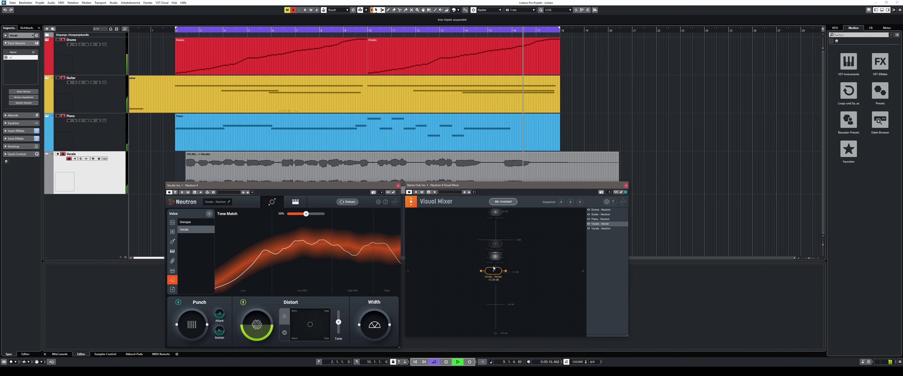
pyautogui.moveTo(495, 234); pyautogui.dragTo(494, 213)
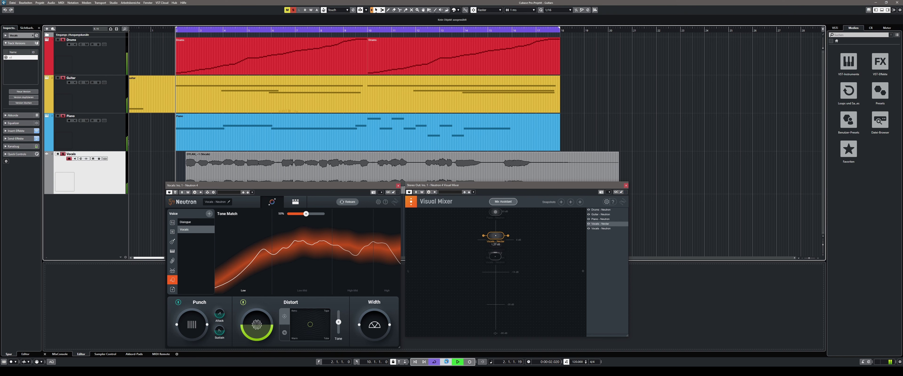
pyautogui.moveTo(86, 372)
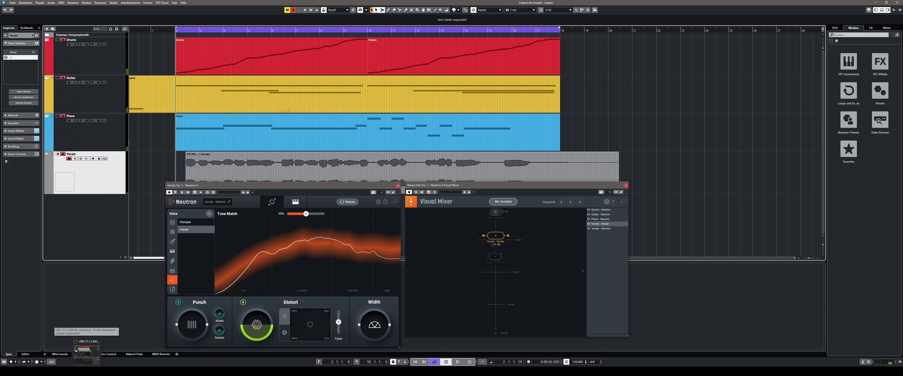